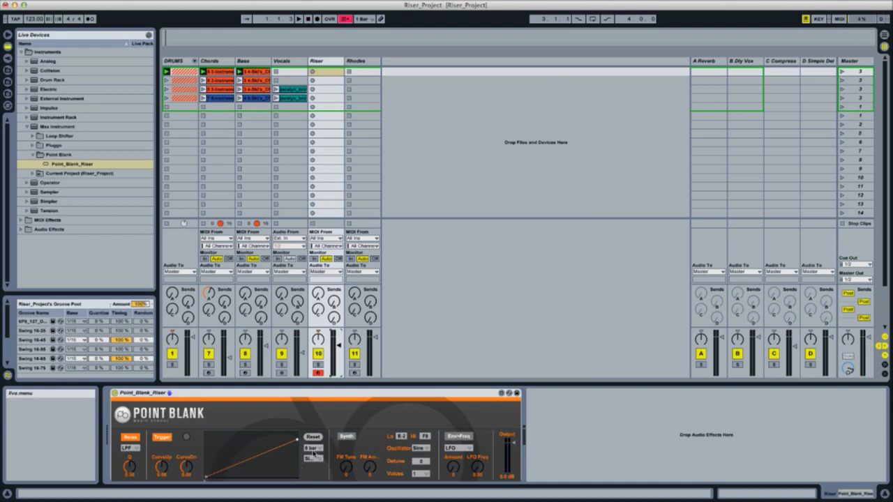
- Set the Point_Blank_Riser's length to 1 bar and its noise filter to BPF with a Q of about 0.57
{"action": "left_click", "coordinate": [314, 450]}
{"action": "left_click", "coordinate": [311, 490]}
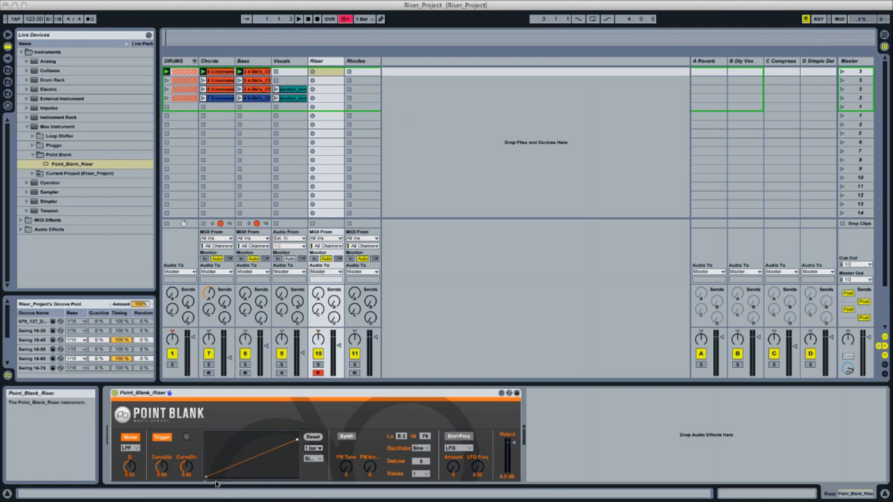
{"action": "left_click", "coordinate": [127, 448]}
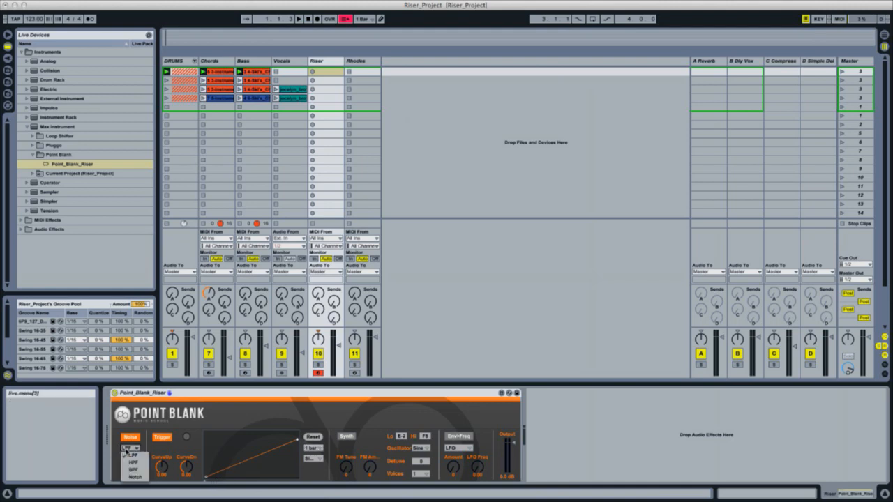
{"action": "left_click", "coordinate": [133, 463]}
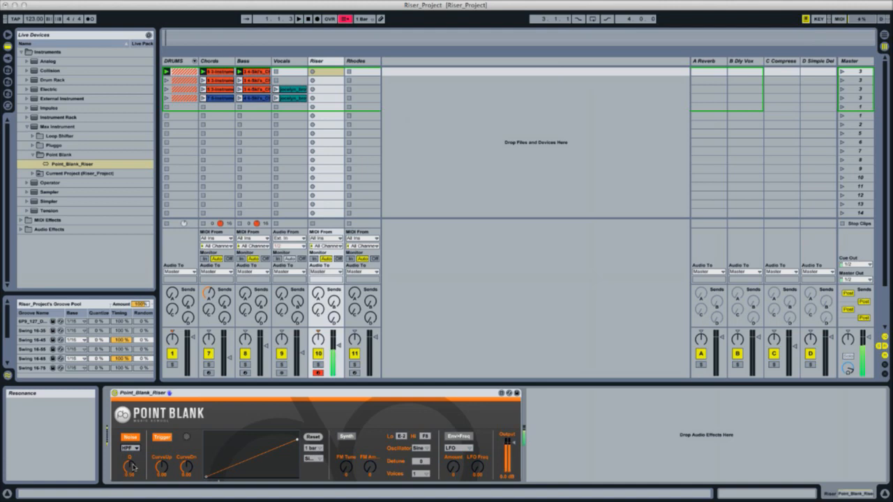
{"action": "left_click", "coordinate": [131, 448]}
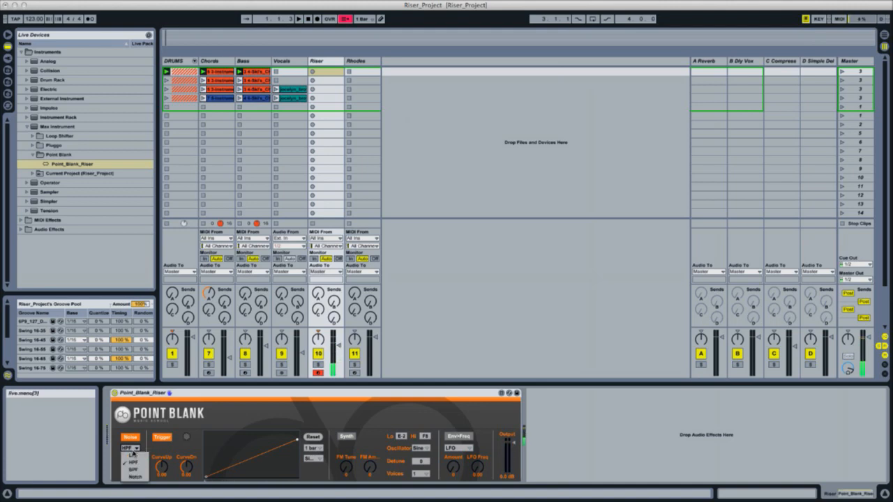
{"action": "left_click", "coordinate": [133, 474]}
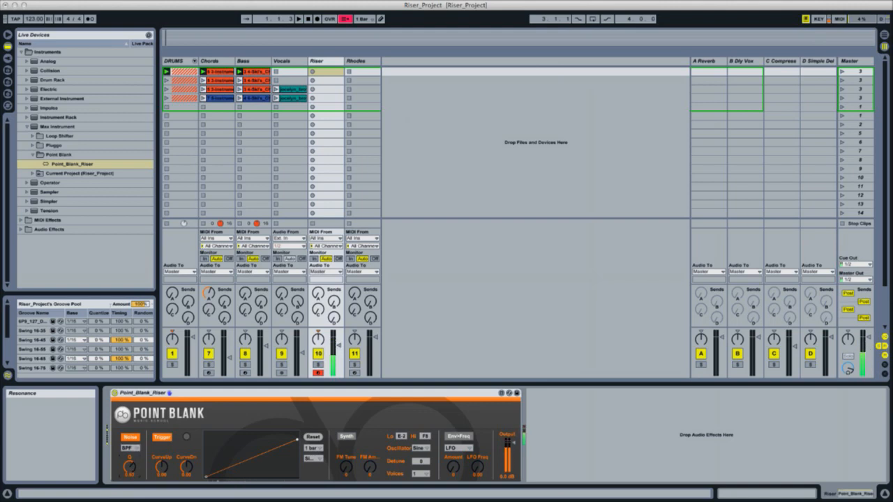
- Try the SimpleFaller and SimpleFallnRise shapes for the riser's envelope
{"action": "left_click", "coordinate": [311, 459]}
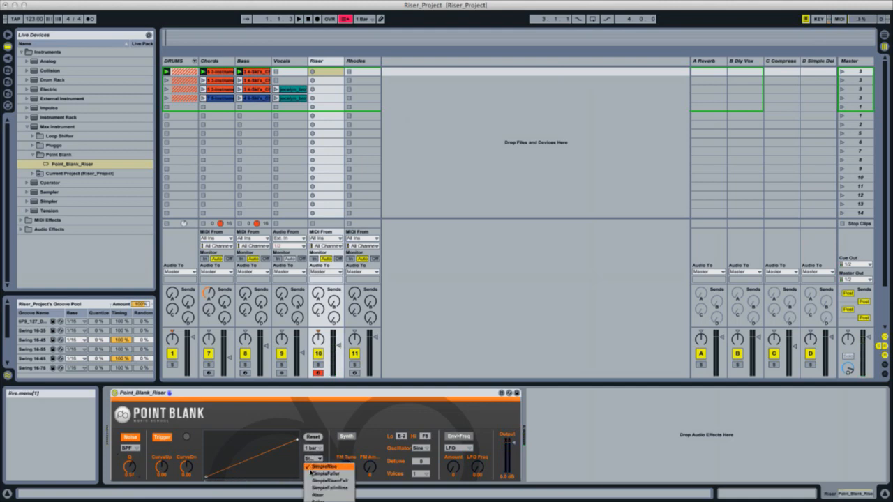
{"action": "left_click", "coordinate": [311, 474]}
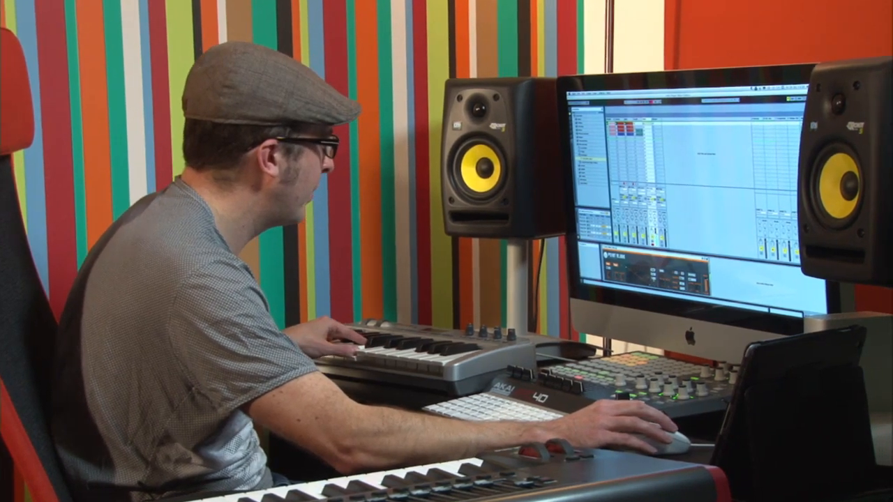
{"action": "left_click", "coordinate": [663, 283]}
{"action": "left_click", "coordinate": [642, 289]}
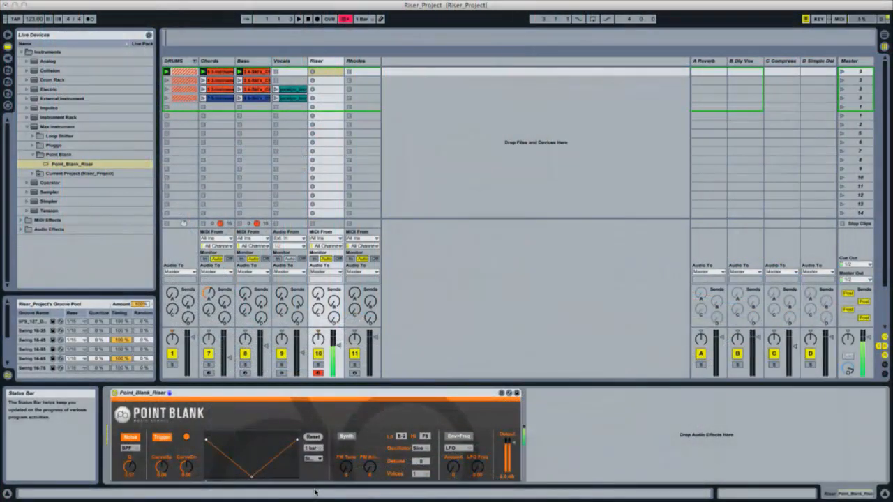
- Choose the Riser envelope shape and reshape it by raising the first inner point and lowering the third
{"action": "left_click", "coordinate": [313, 459]}
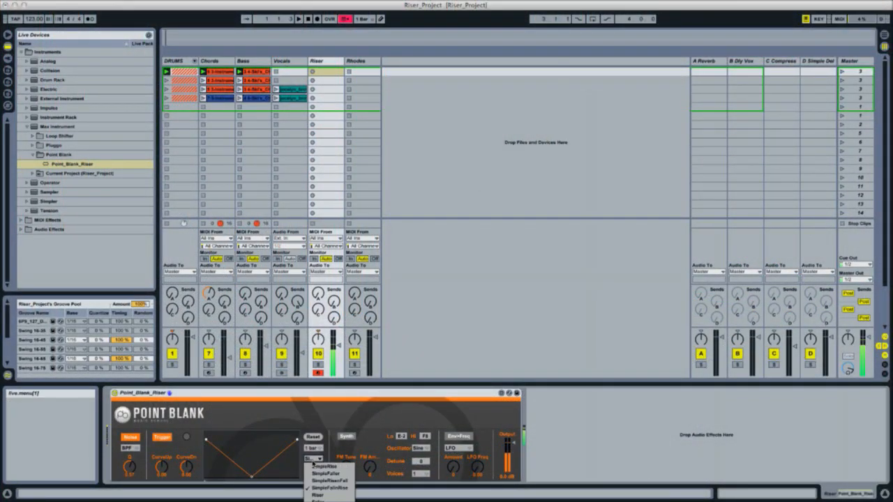
{"action": "left_click", "coordinate": [317, 495]}
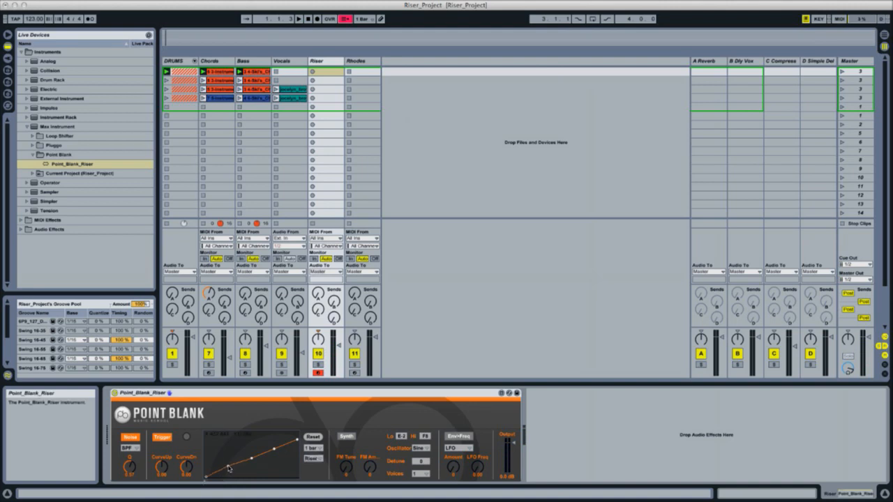
{"action": "left_click_drag", "start_coordinate": [229, 469], "coordinate": [273, 474]}
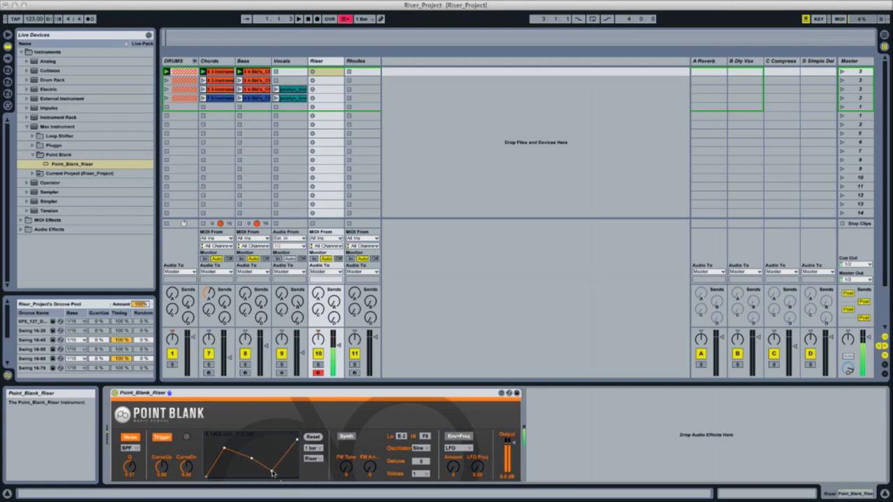
- Set the riser's envelope shape to SimpleRise
{"action": "left_click", "coordinate": [314, 459]}
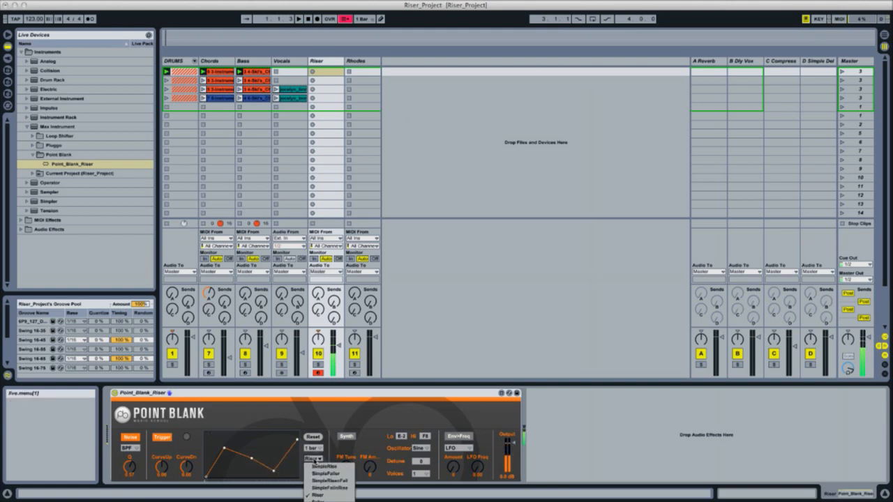
{"action": "left_click", "coordinate": [313, 466]}
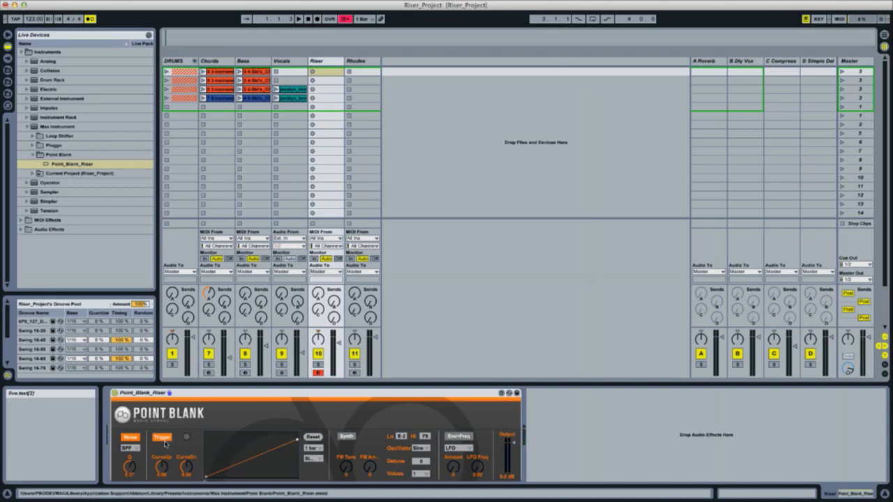
- Switch the riser's trigger mode from Trigger to NoteOff
{"action": "left_click", "coordinate": [162, 440]}
{"action": "left_click", "coordinate": [165, 436]}
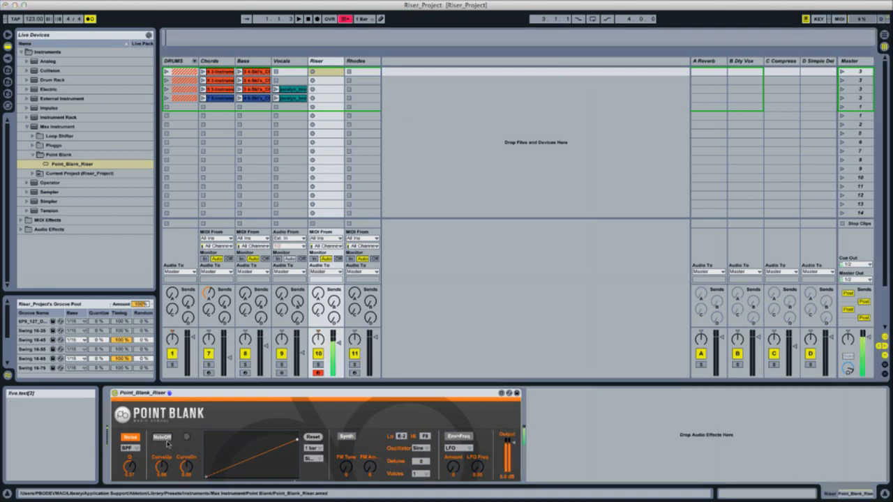
{"action": "left_click", "coordinate": [162, 437]}
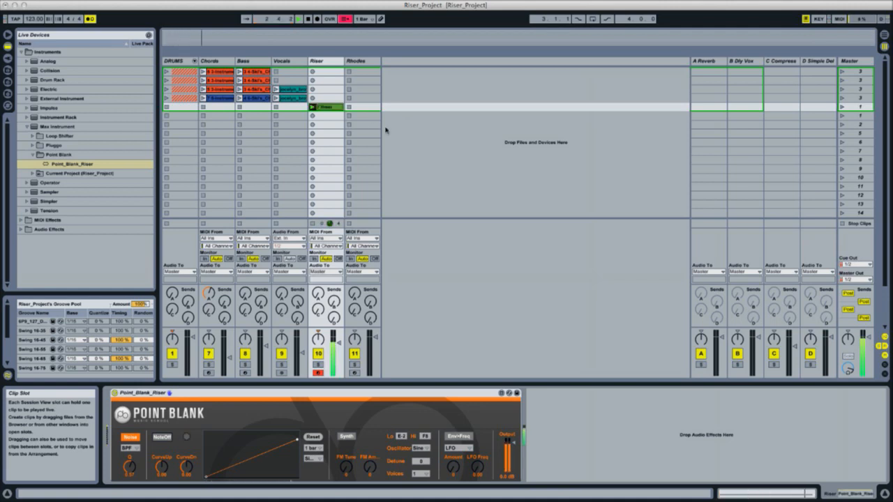
- Set the Riser track's MIDI clip to end at bar 2 and turn its loop off
{"action": "left_click", "coordinate": [324, 108]}
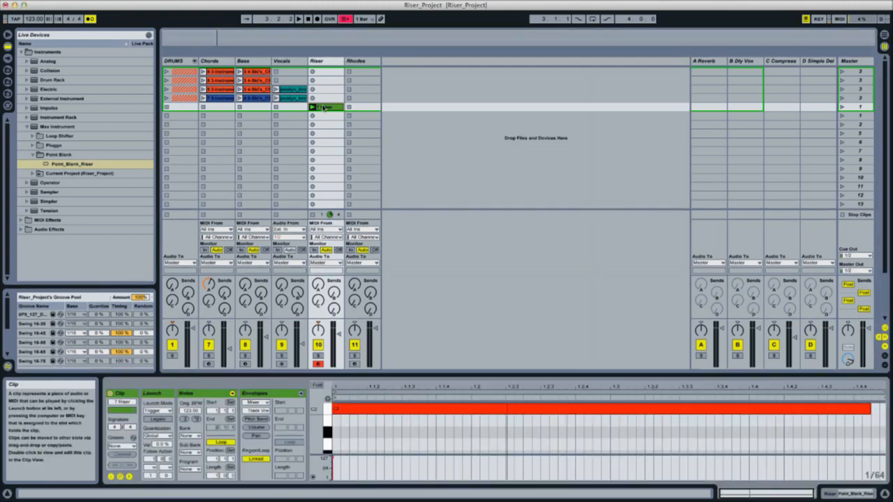
{"action": "left_click_drag", "start_coordinate": [884, 393], "coordinate": [778, 395]}
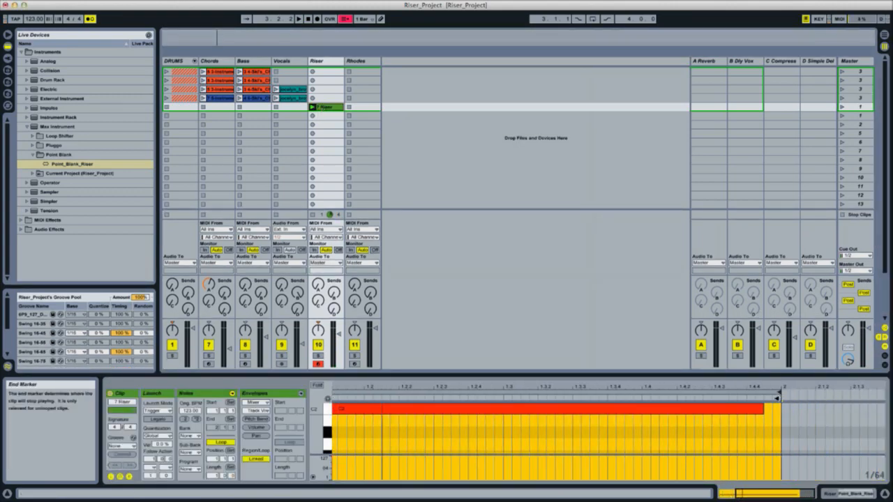
{"action": "left_click", "coordinate": [233, 443]}
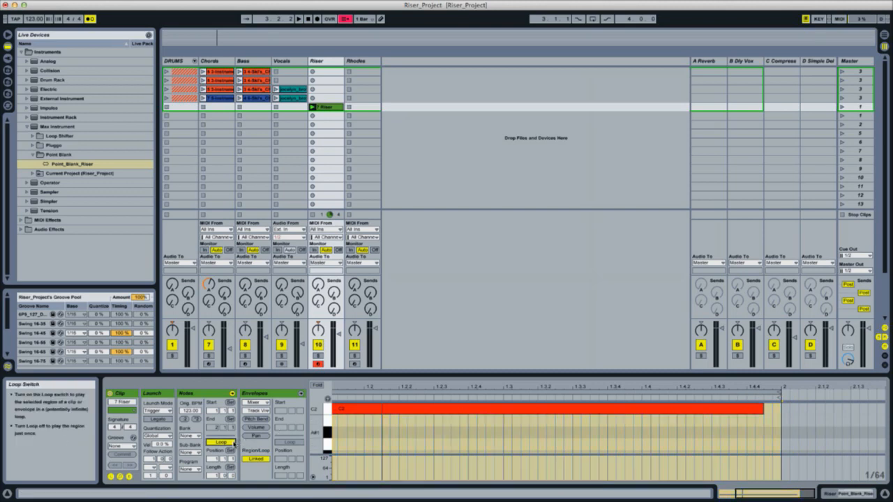
{"action": "left_click", "coordinate": [233, 443]}
- Launch the unlooped Riser clip several times to hear how it plays
{"action": "left_click", "coordinate": [312, 107]}
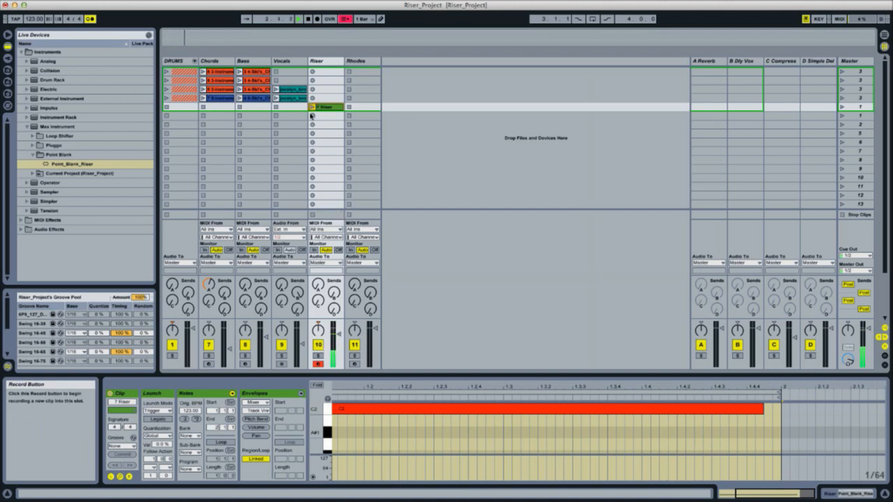
{"action": "left_click", "coordinate": [312, 110]}
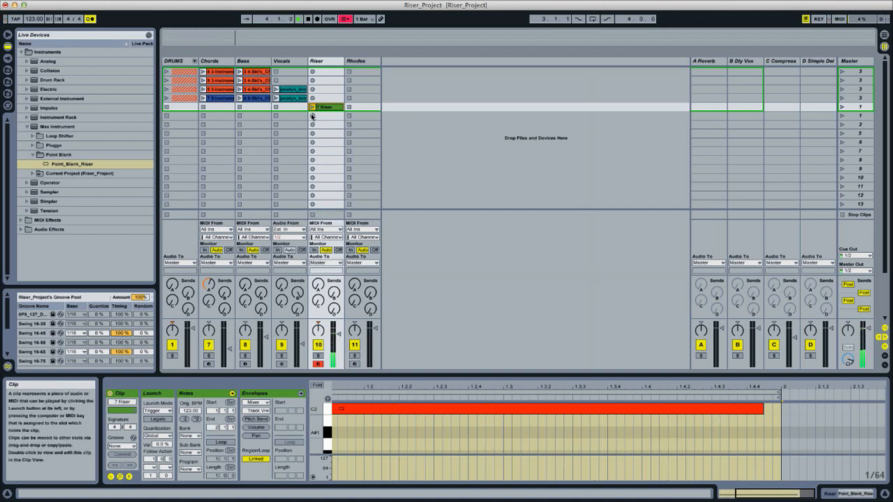
{"action": "left_click", "coordinate": [312, 107]}
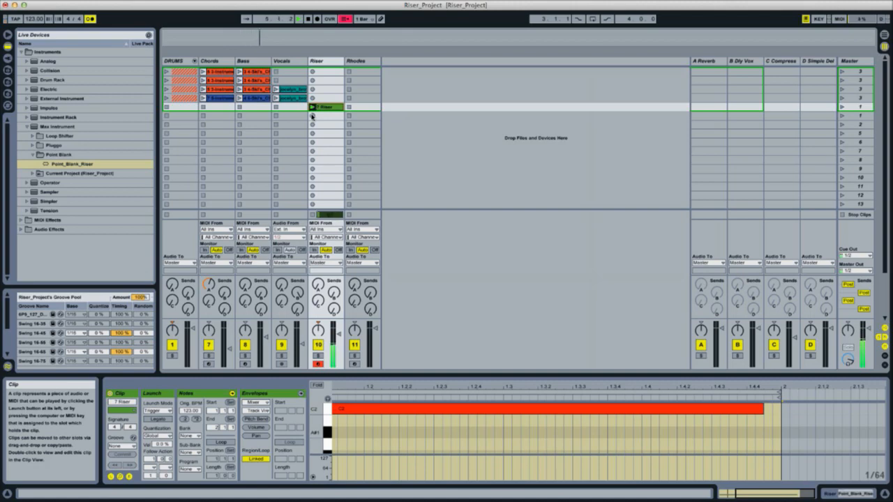
- Add the Ping Pong Delay audio effect after the Point_Blank_Riser device on the Riser track
{"action": "left_click", "coordinate": [323, 61]}
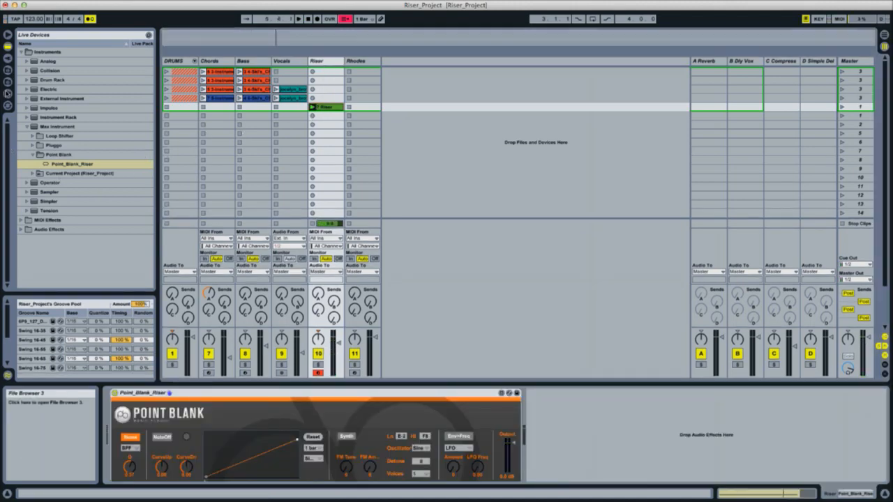
{"action": "left_click", "coordinate": [21, 52]}
{"action": "left_click", "coordinate": [21, 71]}
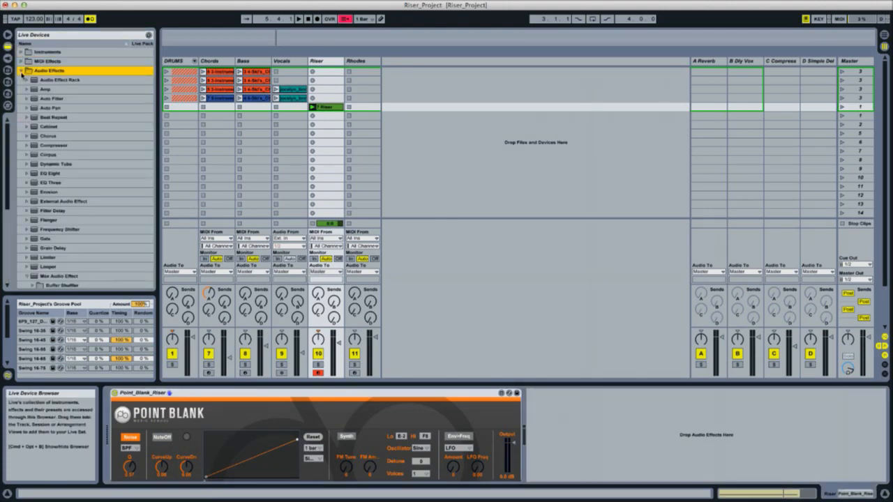
{"action": "scroll", "coordinate": [61, 219], "scroll_direction": "down", "scroll_amount": 5}
{"action": "scroll", "coordinate": [61, 219], "scroll_direction": "down", "scroll_amount": 1}
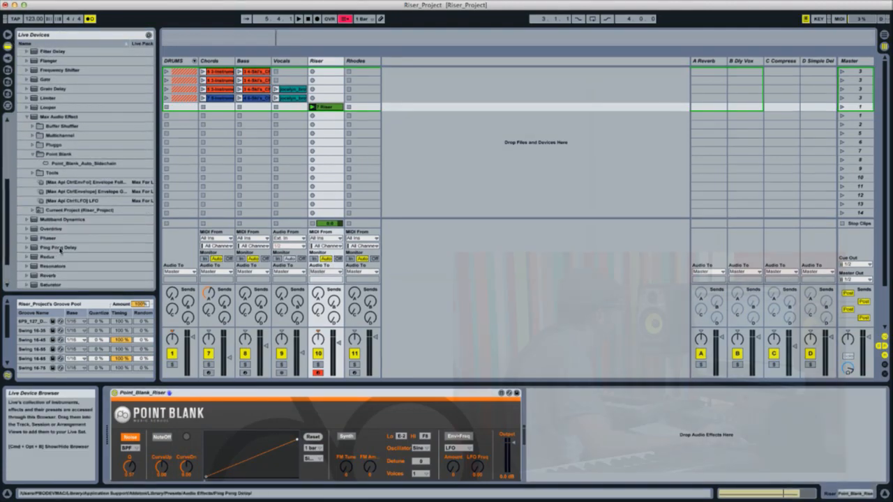
{"action": "left_click", "coordinate": [58, 246]}
{"action": "left_click_drag", "start_coordinate": [278, 298], "coordinate": [558, 428]}
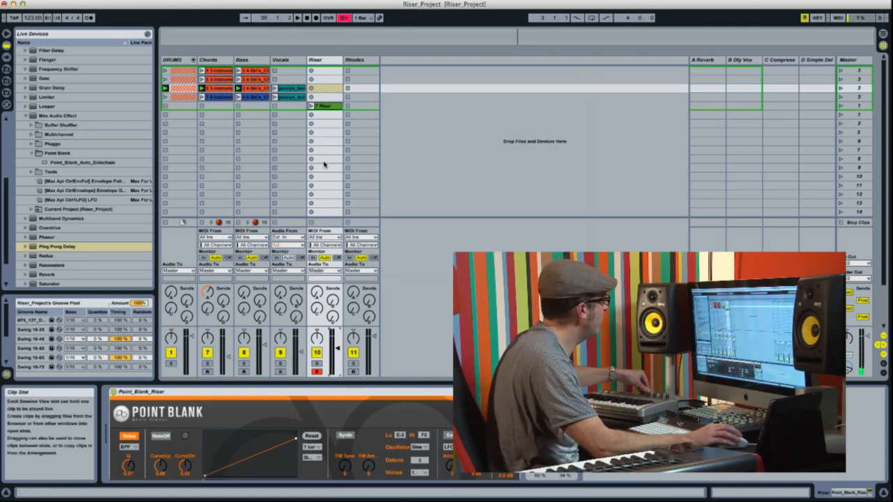
- Insert a new audio track between the Riser and Rhodes tracks
{"action": "left_click", "coordinate": [325, 106]}
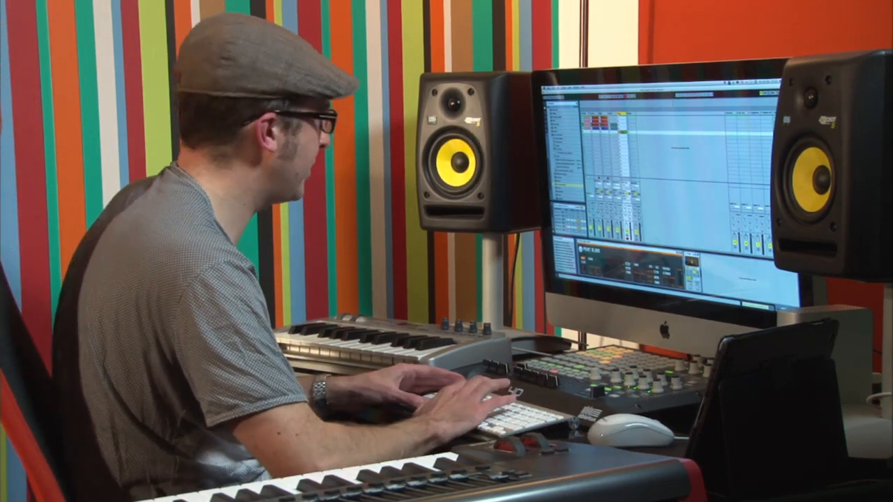
{"action": "key", "text": "Delete"}
{"action": "key", "text": "super+t"}
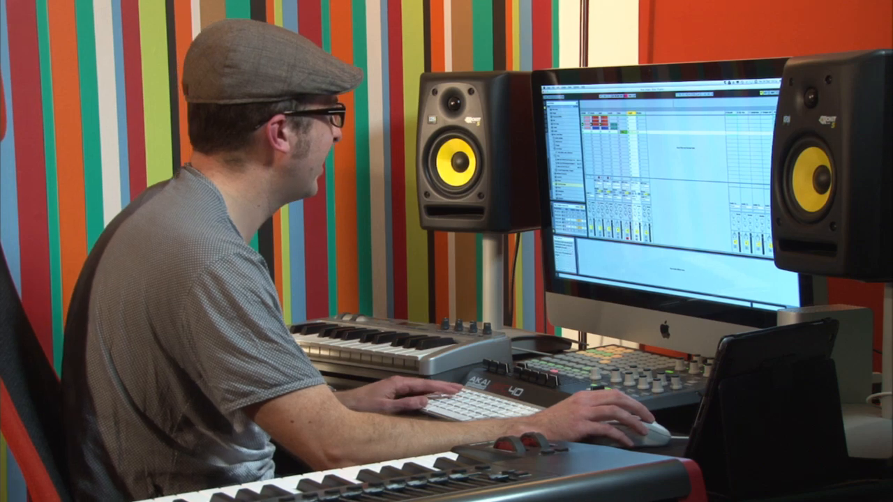
- Set the new audio track's input to the Riser track, tapped Pre FX
{"action": "left_click", "coordinate": [635, 189]}
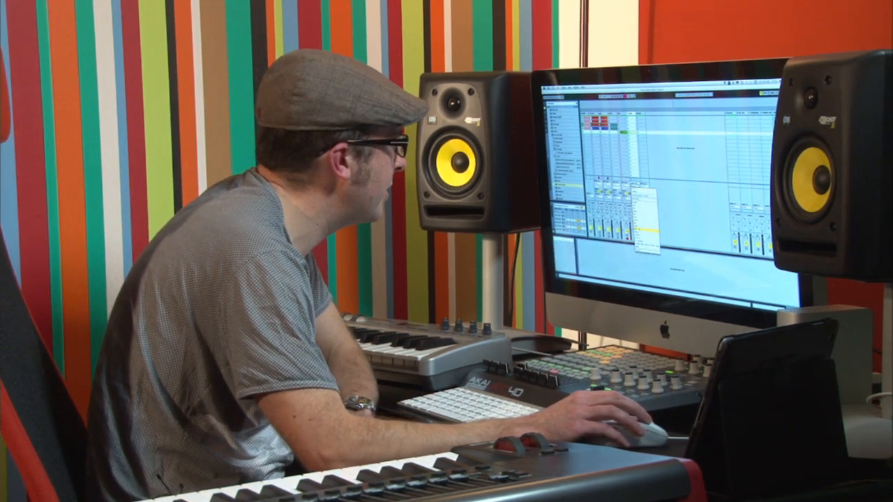
{"action": "left_click", "coordinate": [646, 222]}
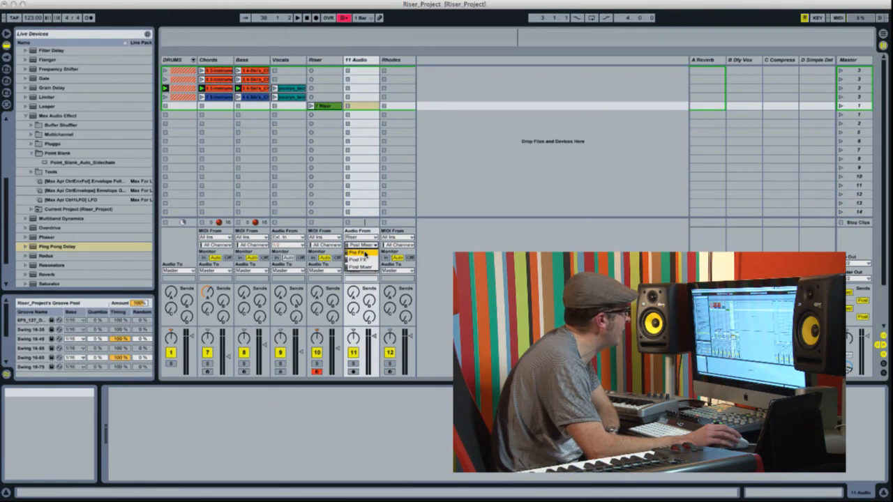
{"action": "left_click", "coordinate": [358, 253]}
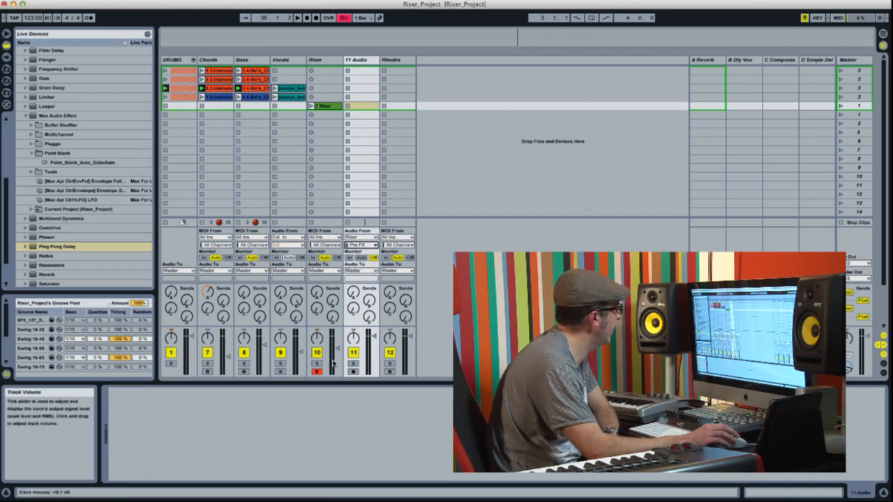
- Arm the new audio track, record the playing Riser clip into its fifth slot, and open the recorded clip
{"action": "left_click", "coordinate": [353, 371]}
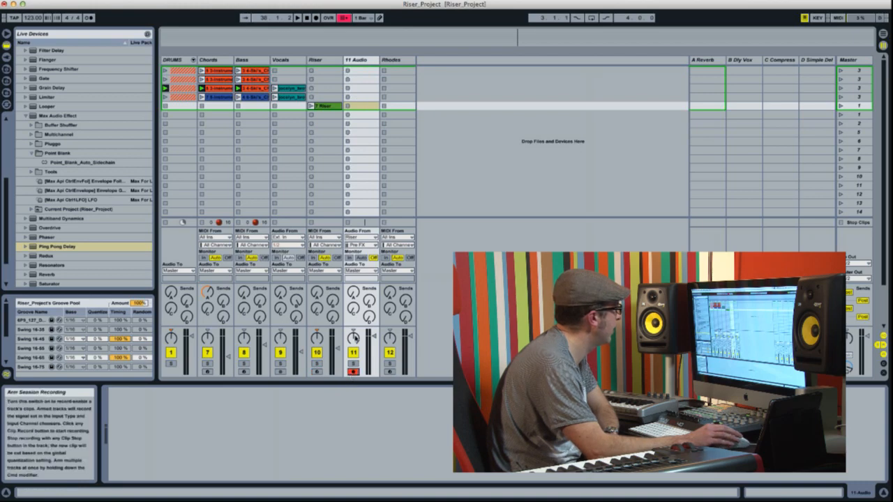
{"action": "left_click", "coordinate": [347, 106]}
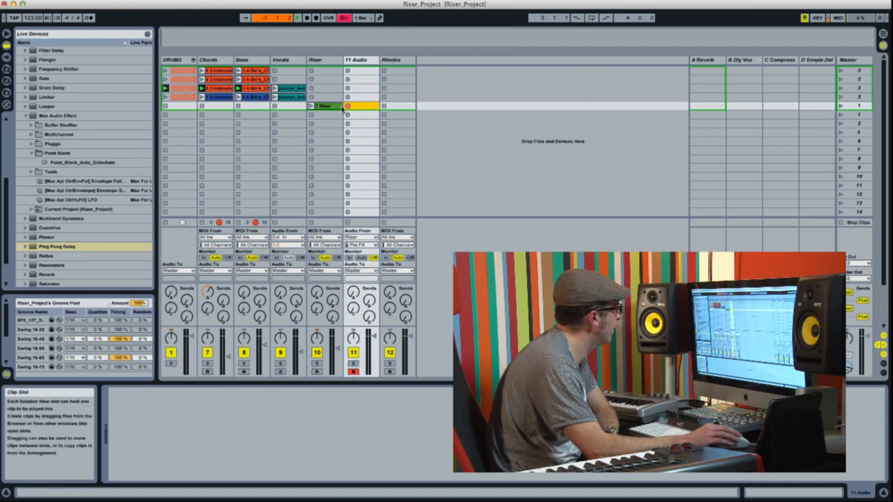
{"action": "left_click", "coordinate": [312, 107]}
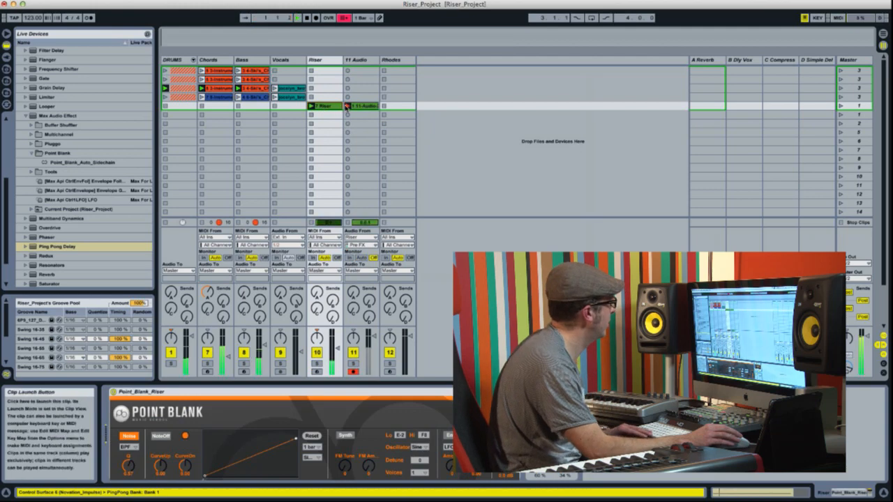
{"action": "left_click", "coordinate": [346, 106]}
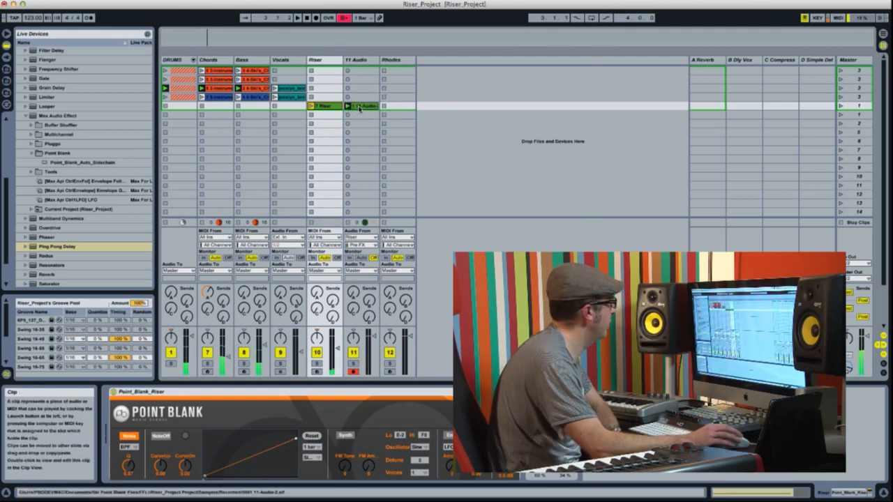
{"action": "double_click", "coordinate": [360, 107]}
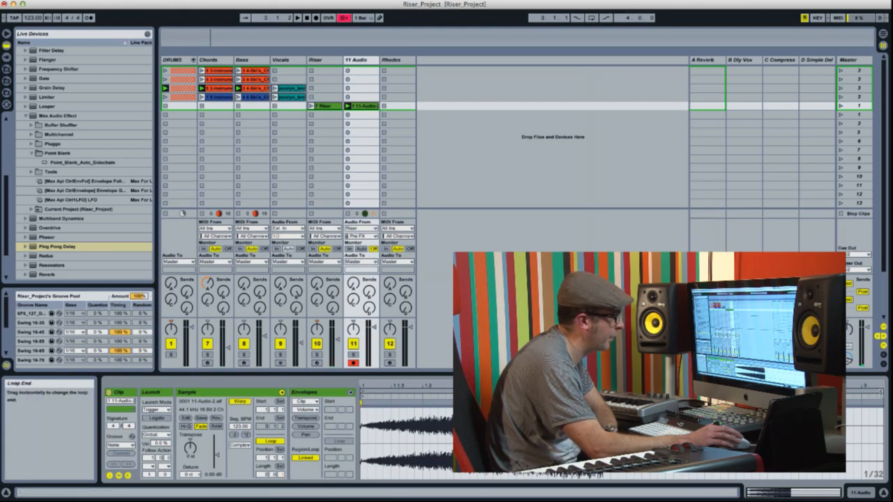
- Shorten the recorded clip's loop so that it ends at bar 2
{"action": "left_click_drag", "start_coordinate": [880, 394], "coordinate": [633, 393]}
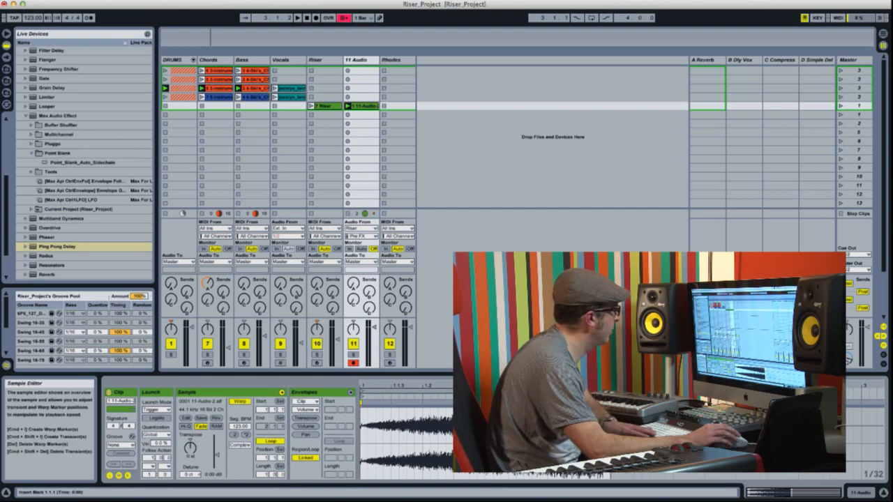
- Mute the Riser track and lower the 11 Audio track's volume to about -12 dB while the set plays
{"action": "left_click", "coordinate": [316, 343]}
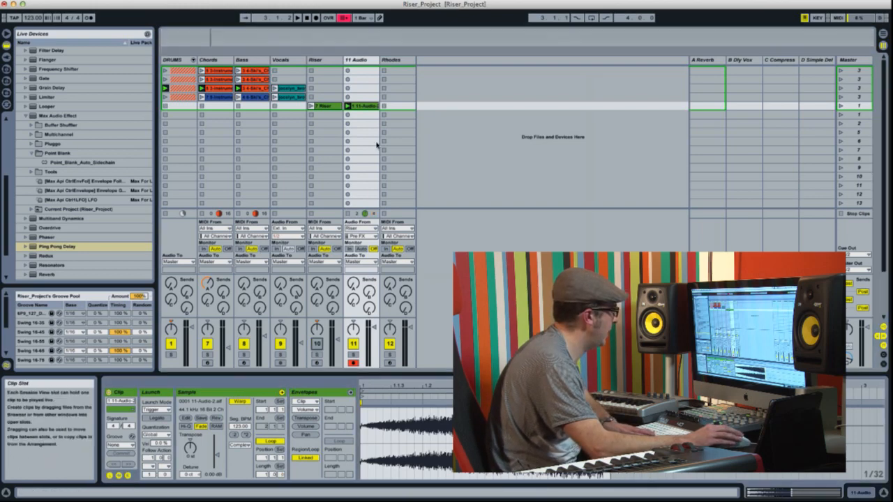
{"action": "key", "text": "space"}
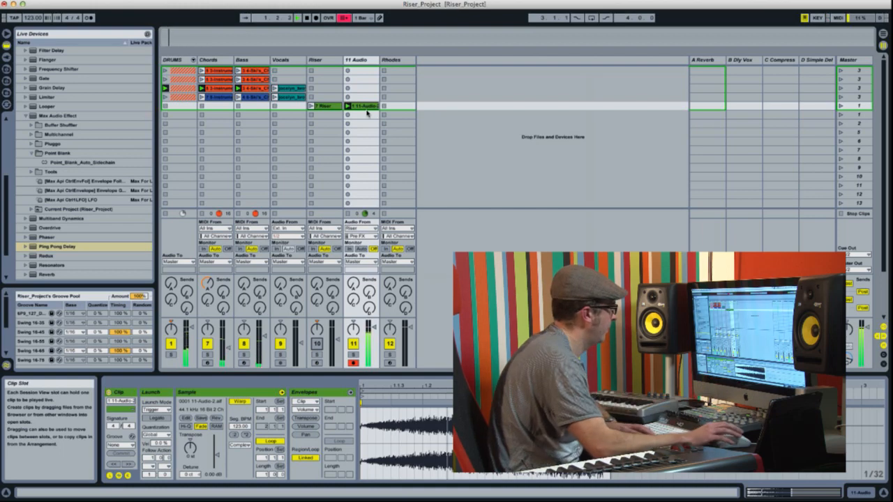
{"action": "left_click_drag", "start_coordinate": [374, 327], "coordinate": [375, 339]}
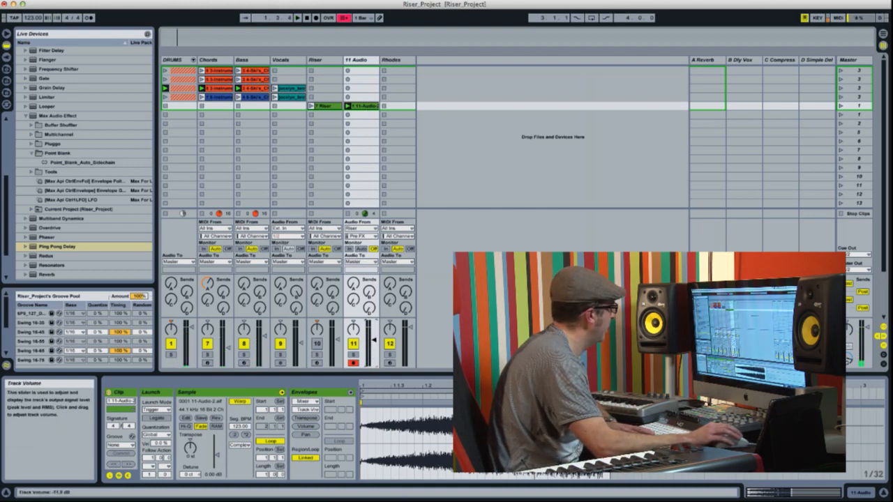
- Add Ping Pong Delay to the 11 Audio track and turn off looping for its recorded clip
{"action": "left_click", "coordinate": [42, 247]}
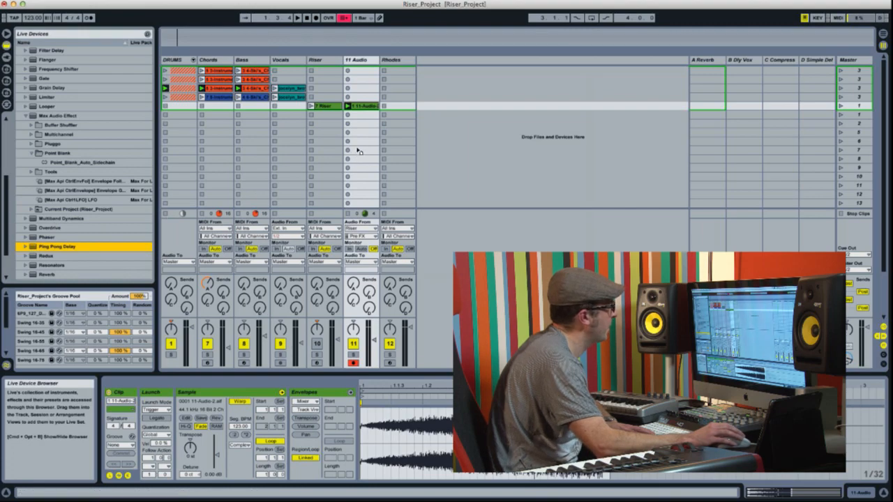
{"action": "key", "text": "Return"}
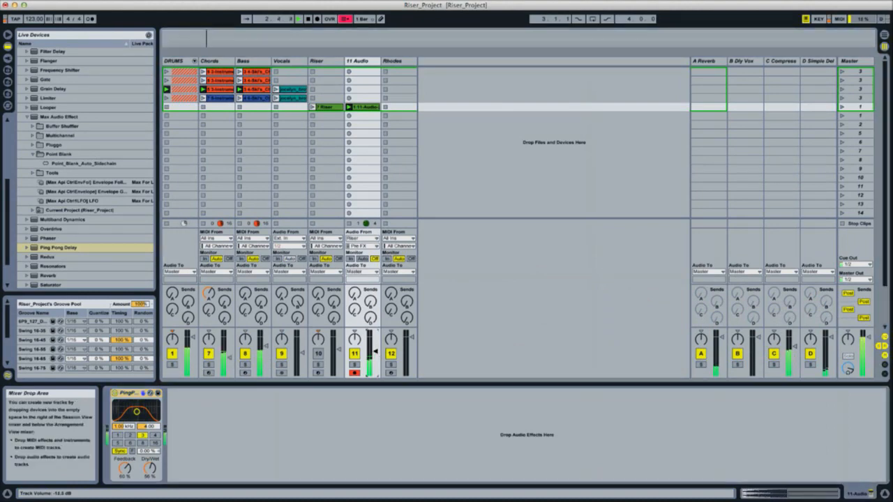
{"action": "double_click", "coordinate": [369, 112]}
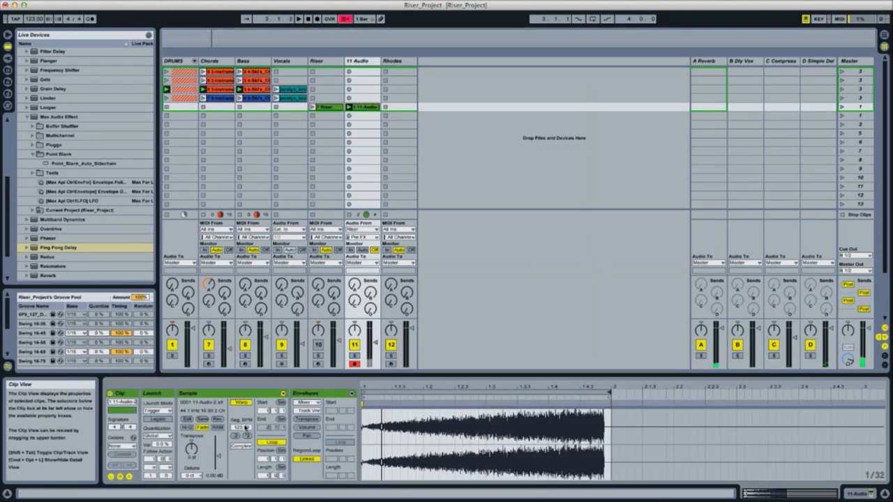
{"action": "left_click", "coordinate": [270, 442]}
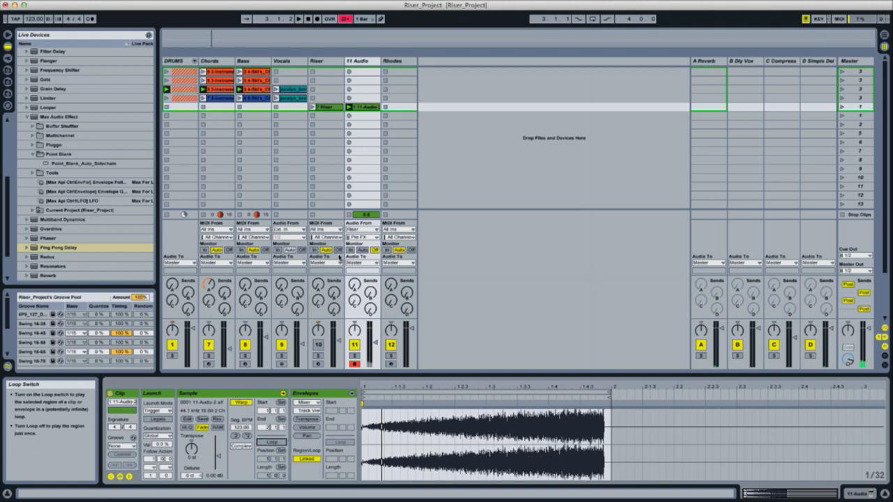
- Show the Riser track's devices and unmute the track
{"action": "left_click", "coordinate": [328, 107]}
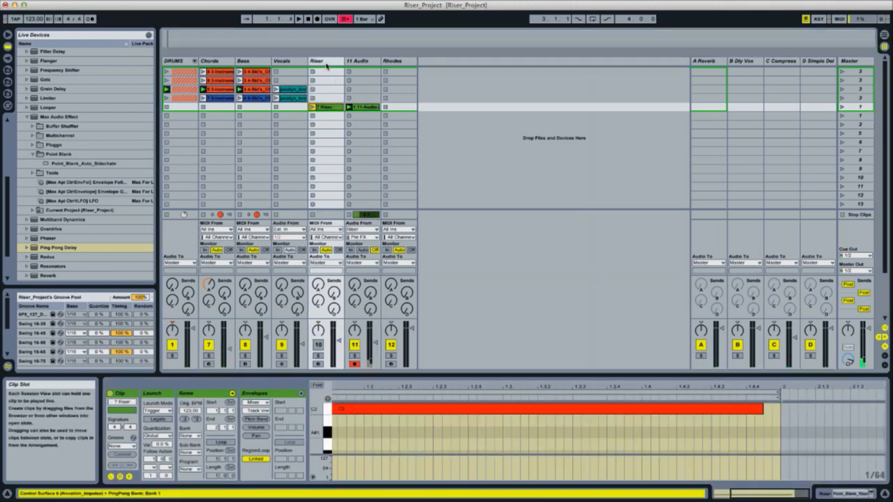
{"action": "left_click", "coordinate": [325, 60]}
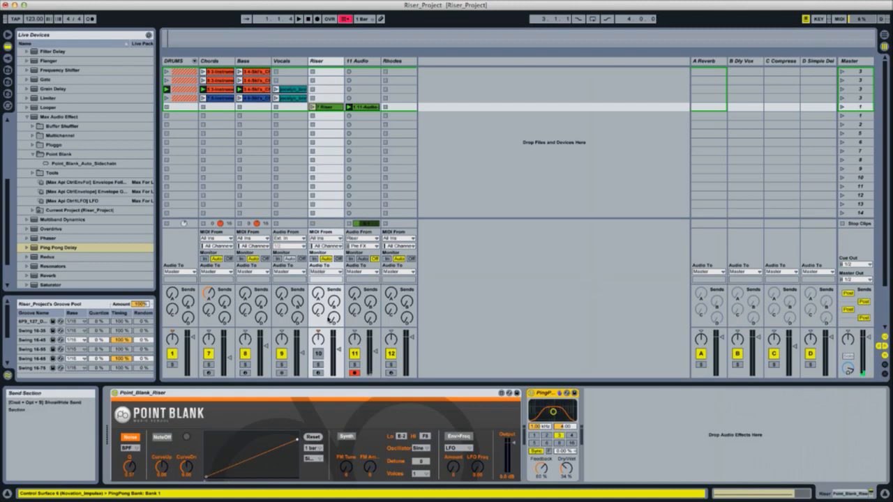
{"action": "left_click", "coordinate": [319, 353]}
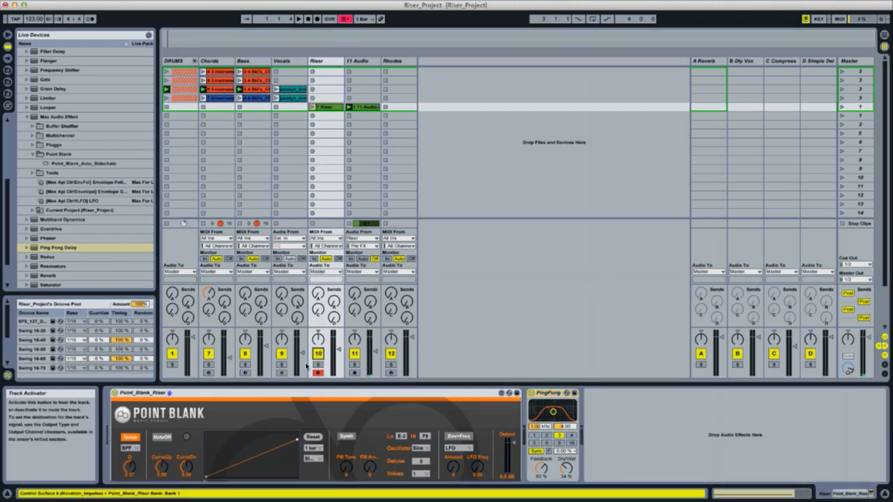
- Switch the Point_Blank_Riser from Noise to Synth and lower the synth's Hi note
{"action": "left_click", "coordinate": [139, 440]}
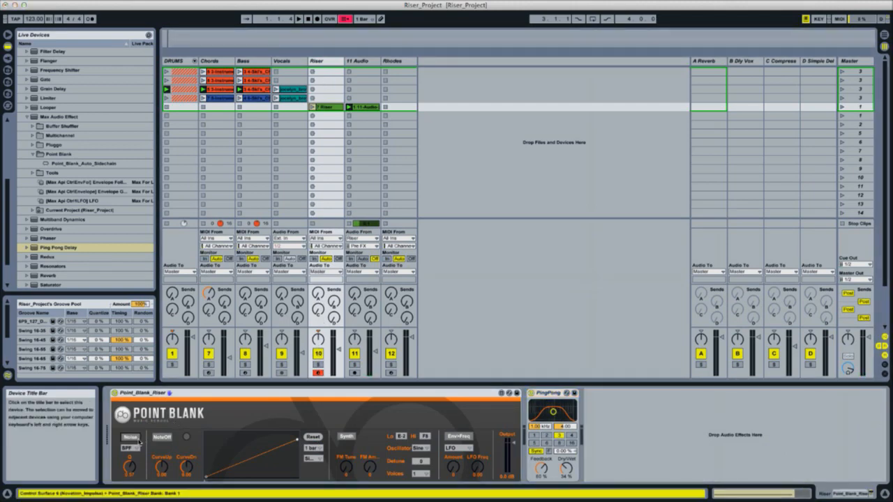
{"action": "left_click", "coordinate": [347, 438]}
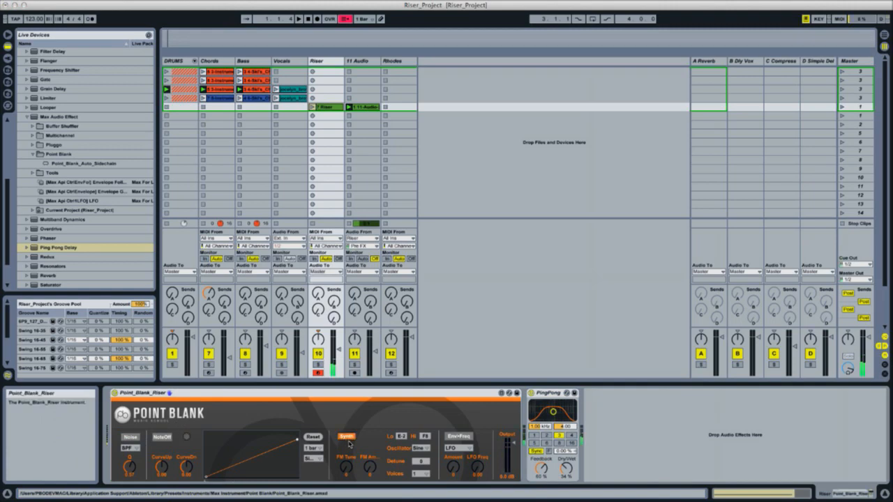
{"action": "left_click", "coordinate": [425, 437]}
{"action": "left_click_drag", "start_coordinate": [424, 439], "coordinate": [425, 442]}
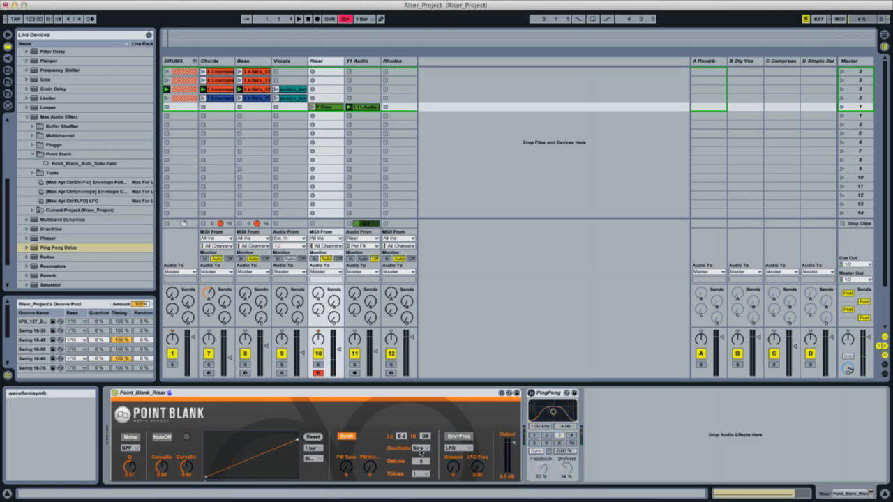
- Try the synth's oscillator waveforms, settle on Square, and choose the simple falling preset for the envelope shape
{"action": "left_click", "coordinate": [420, 448]}
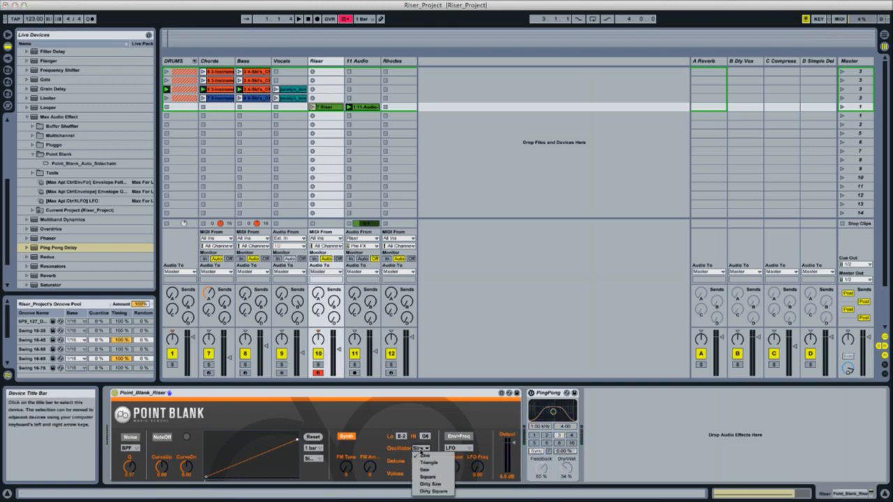
{"action": "left_click", "coordinate": [421, 450]}
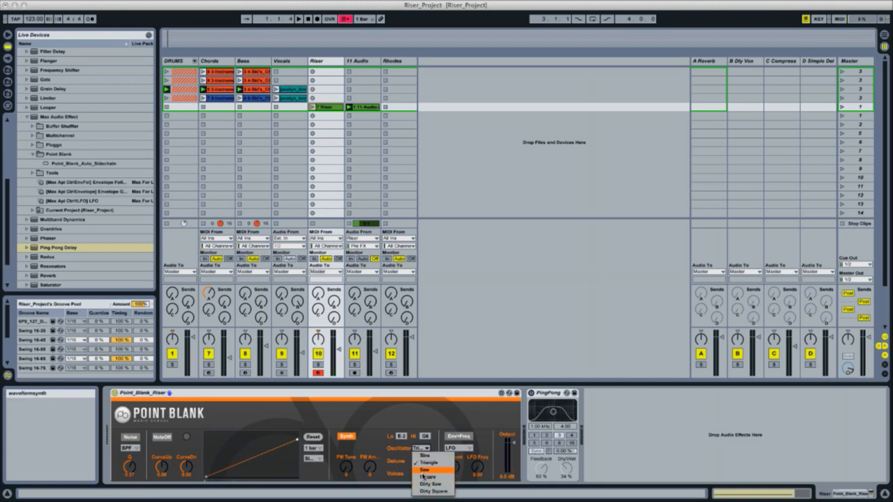
{"action": "left_click", "coordinate": [424, 470]}
{"action": "left_click", "coordinate": [421, 450]}
{"action": "left_click", "coordinate": [423, 477]}
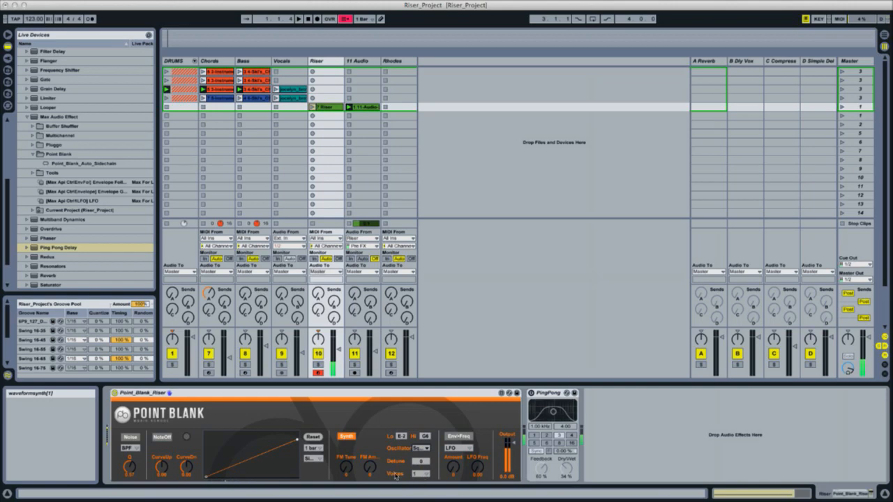
{"action": "left_click", "coordinate": [314, 459]}
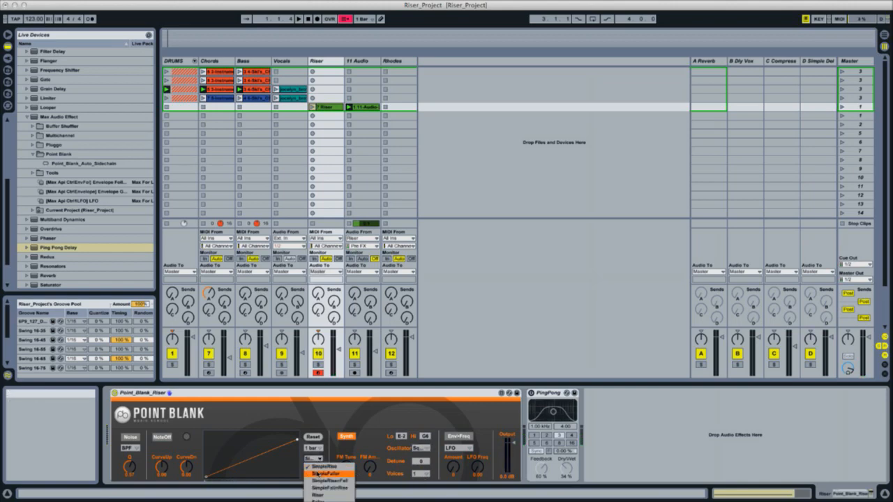
{"action": "left_click", "coordinate": [317, 473]}
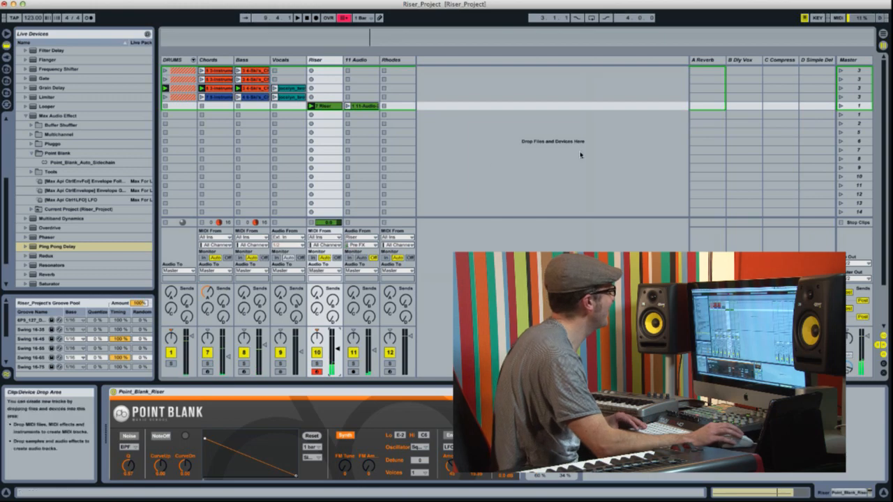
- Insert another audio track directly after the Riser track and set its input to Riser, Pre FX
{"action": "left_click", "coordinate": [319, 63]}
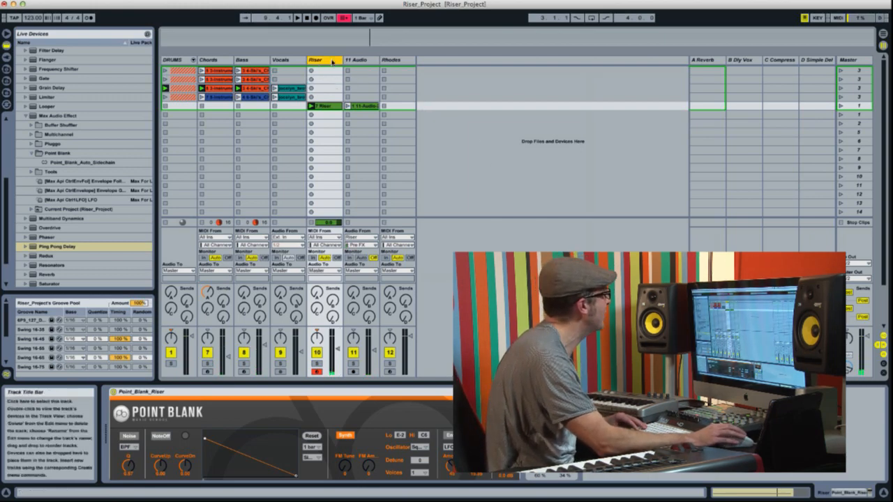
{"action": "left_click", "coordinate": [364, 63]}
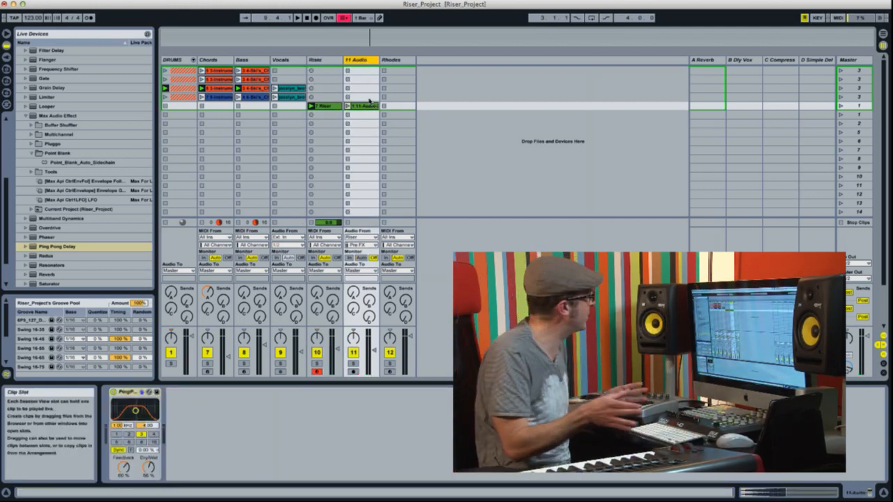
{"action": "left_click", "coordinate": [322, 60]}
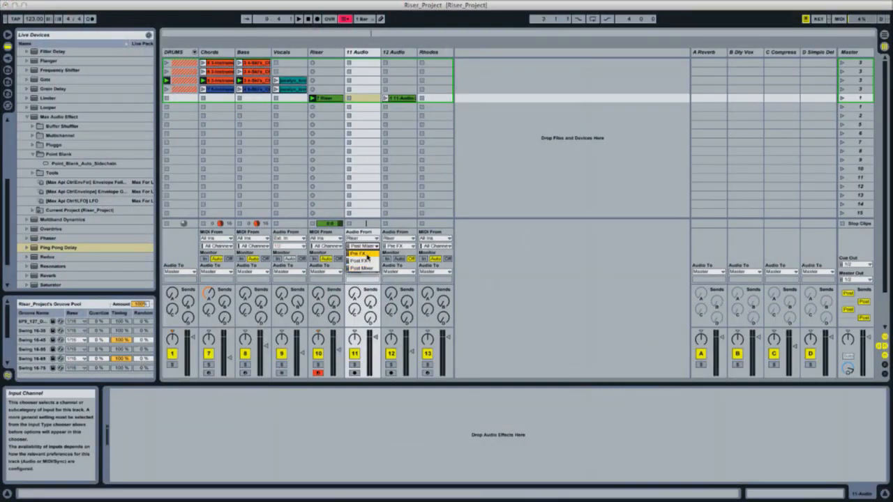
{"action": "left_click", "coordinate": [365, 255]}
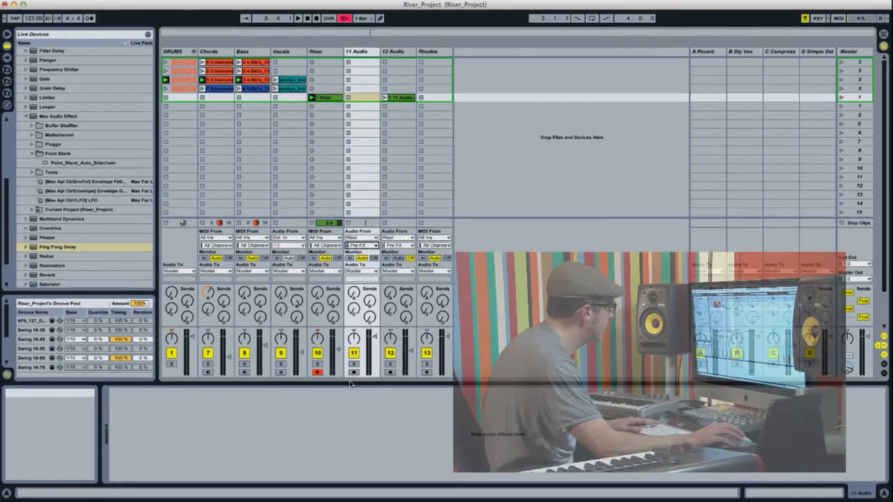
- Arm the new audio track, record the falling Riser clip into its fifth slot, and open the recorded clip
{"action": "left_click", "coordinate": [353, 371]}
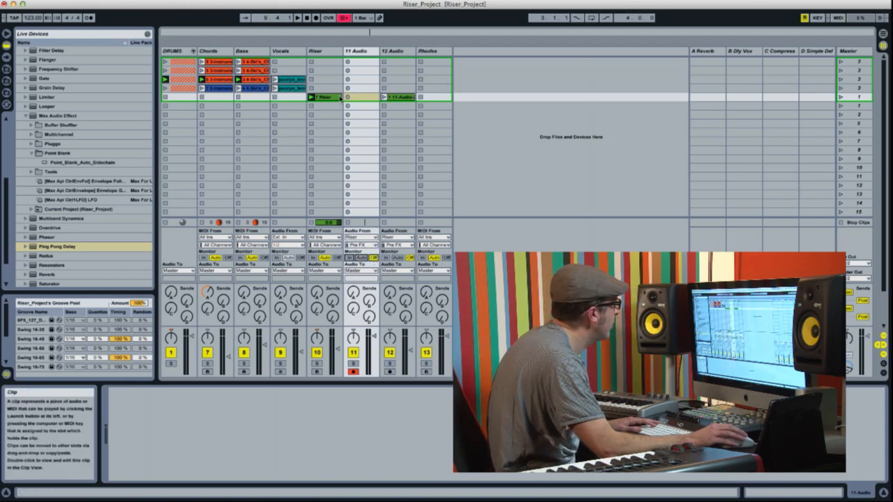
{"action": "left_click", "coordinate": [349, 98]}
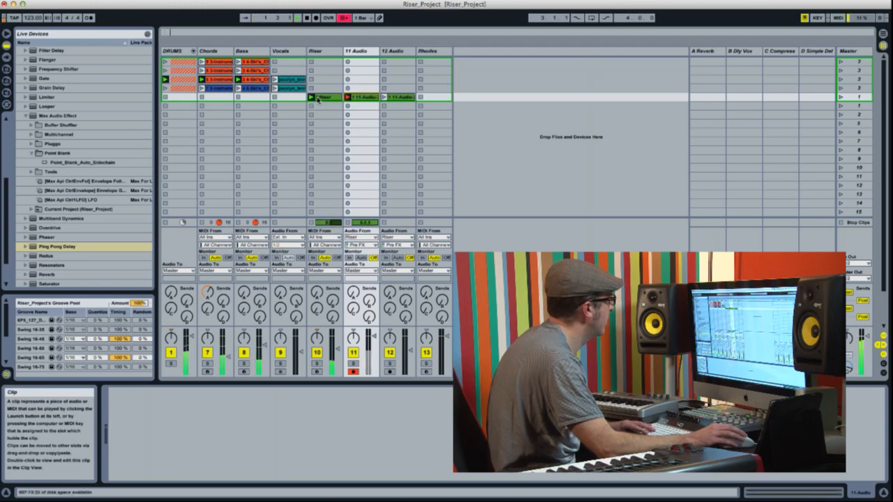
{"action": "double_click", "coordinate": [362, 101]}
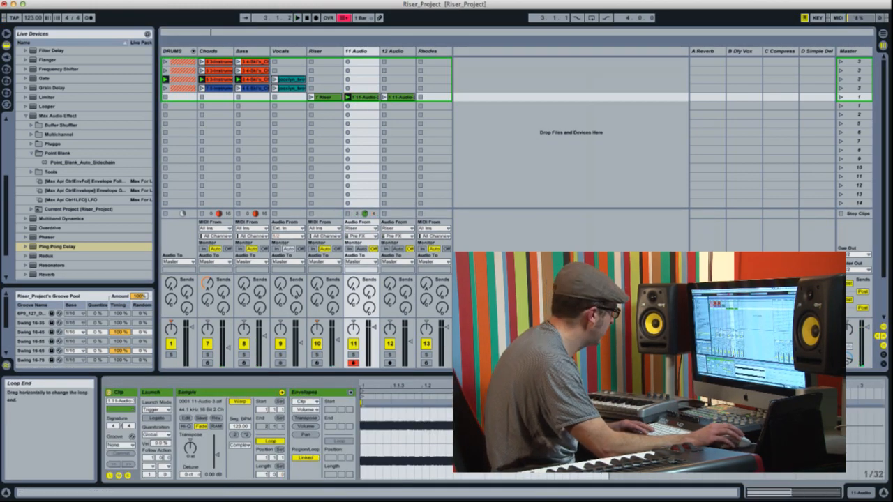
- Turn off looping for the newly recorded clip and add Ping Pong Delay to the 11 Audio track
{"action": "left_click", "coordinate": [265, 441]}
{"action": "left_click", "coordinate": [358, 51]}
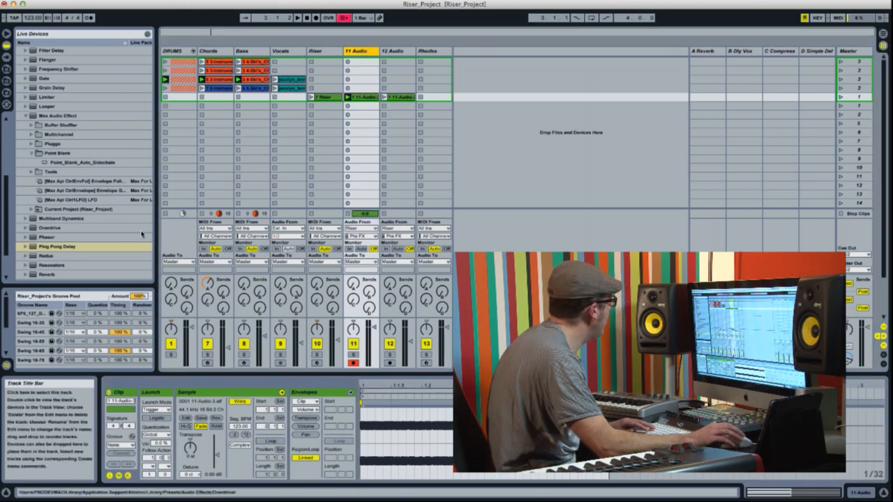
{"action": "left_click", "coordinate": [73, 247]}
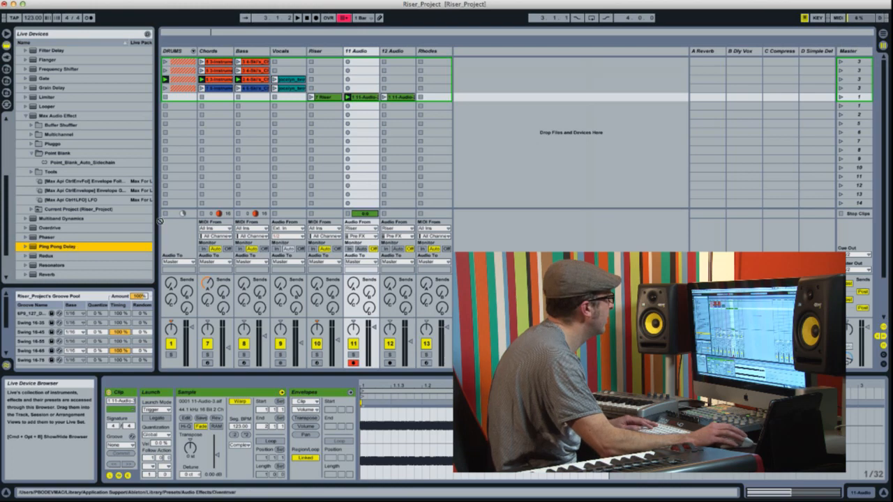
{"action": "left_click_drag", "start_coordinate": [159, 221], "coordinate": [360, 157]}
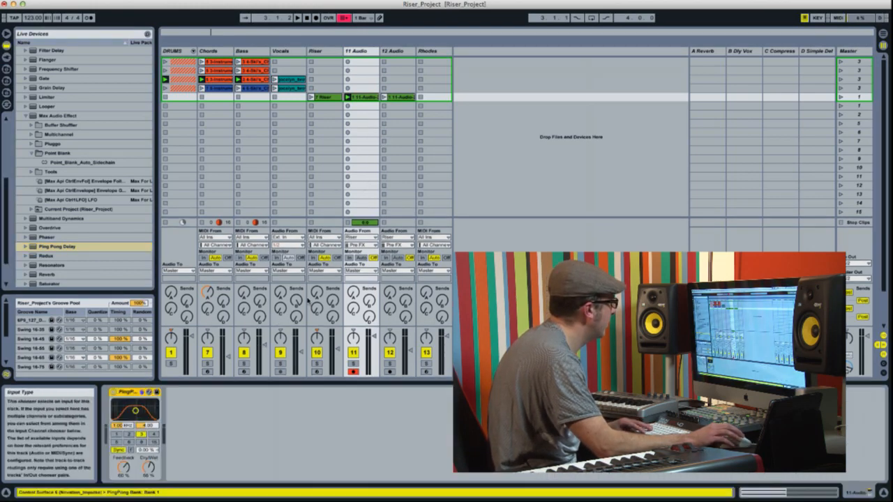
- Mute the Riser track, lower 11 Audio to about -8 dB, and play the recorded clips on 11 Audio and 12 Audio
{"action": "left_click", "coordinate": [317, 353]}
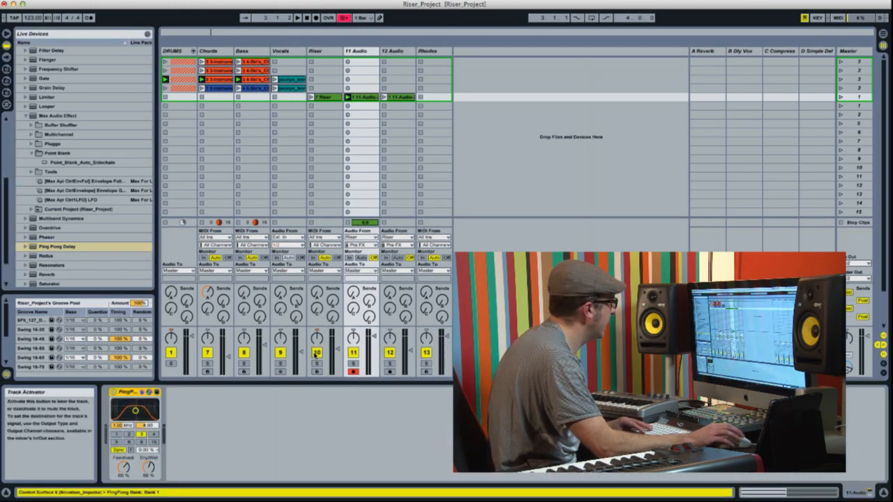
{"action": "left_click", "coordinate": [348, 97]}
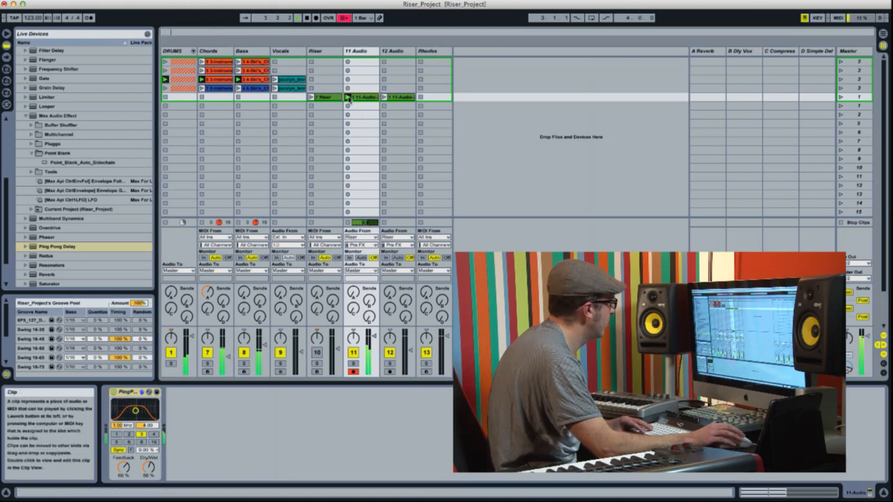
{"action": "left_click_drag", "start_coordinate": [374, 336], "coordinate": [374, 341]}
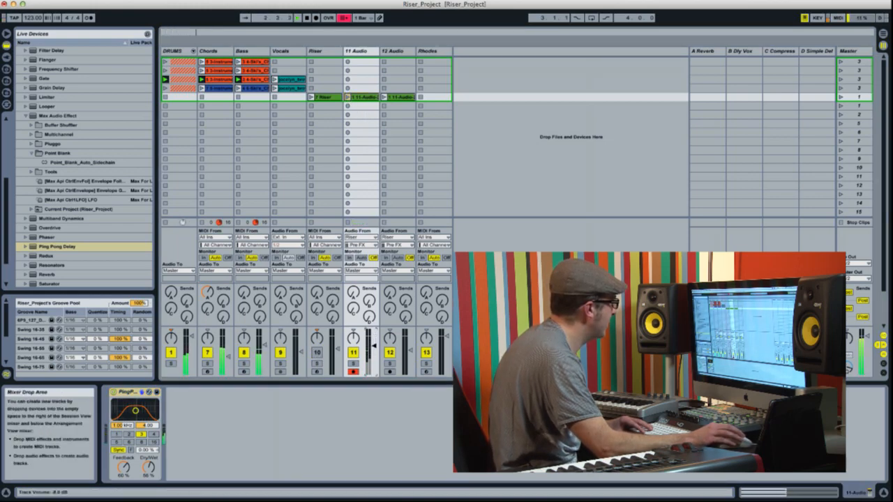
{"action": "left_click", "coordinate": [384, 97]}
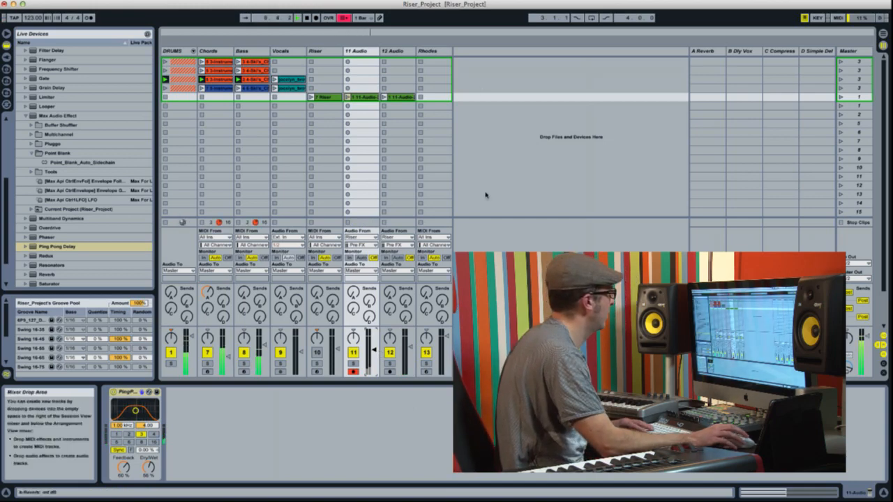
- Select the Riser track and switch to the Arrangement View
{"action": "key", "text": "Left"}
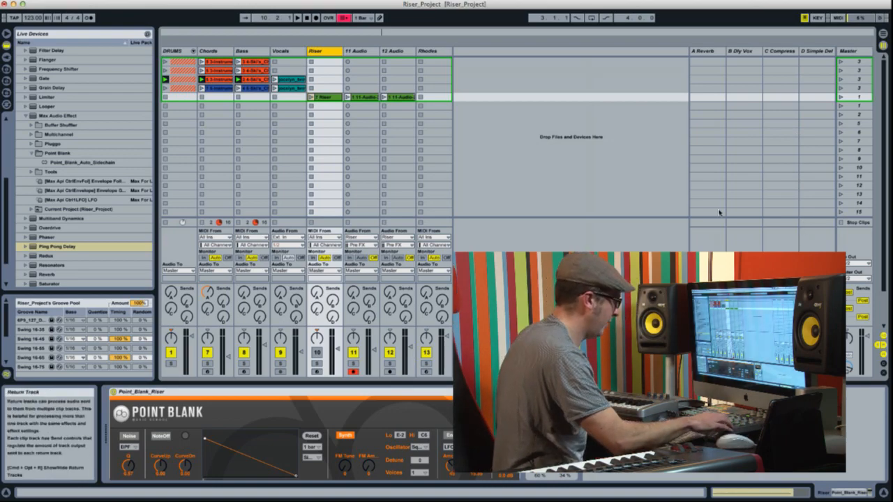
{"action": "key", "text": "Tab"}
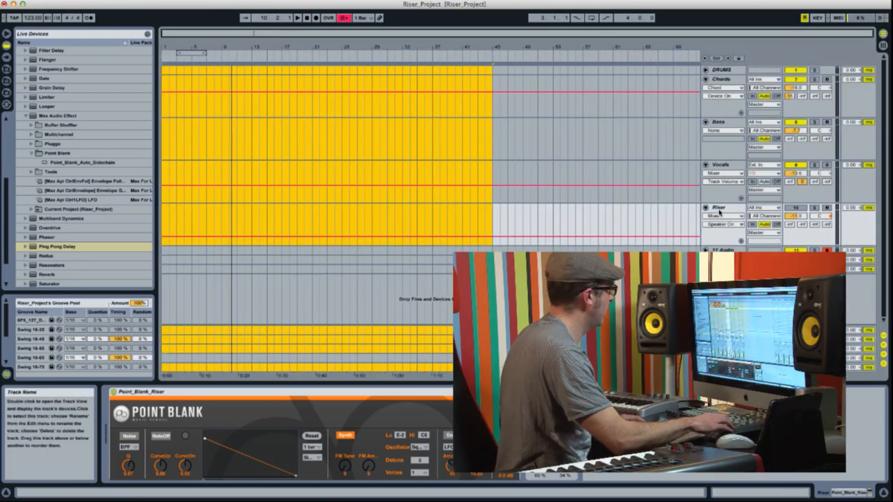
- Return to the Session View, launch the first scene, and stop playback at the start of the song
{"action": "key", "text": "Tab"}
{"action": "key", "text": "Tab"}
{"action": "key", "text": "Tab"}
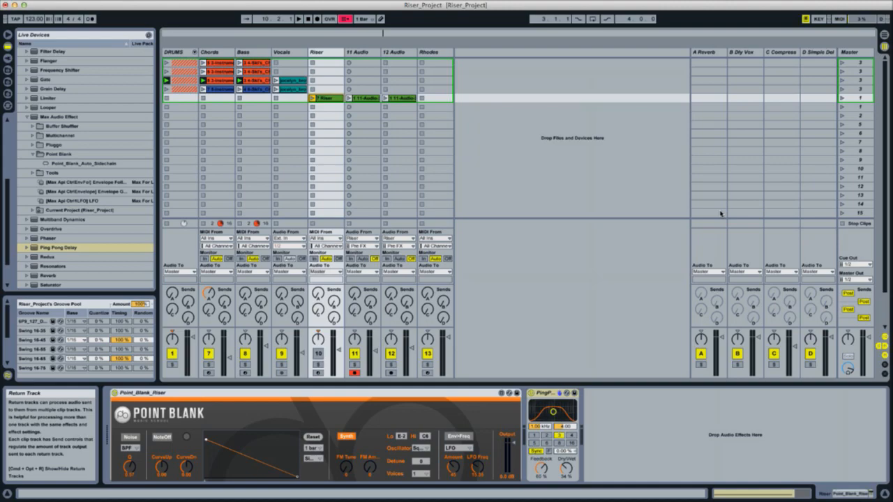
{"action": "key", "text": "Return"}
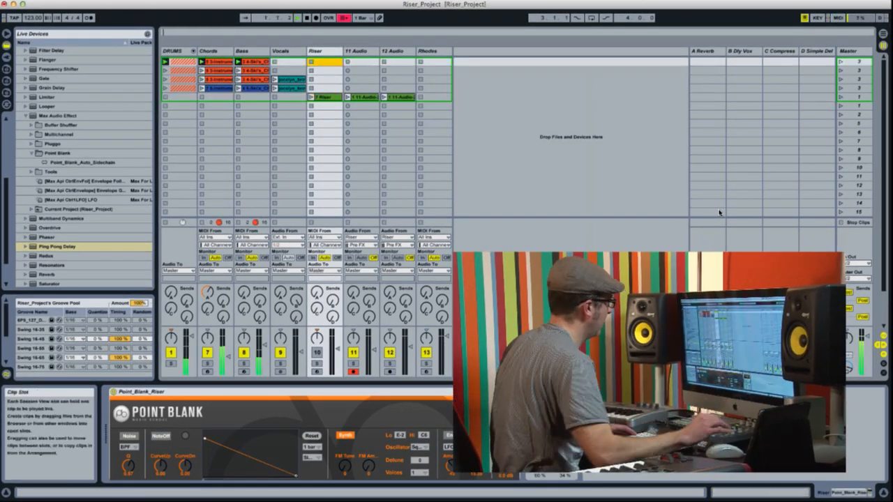
{"action": "key", "text": "space"}
- Record a live performance of the scenes and audio clips into the Arrangement, up to about bar 35
{"action": "key", "text": "F9"}
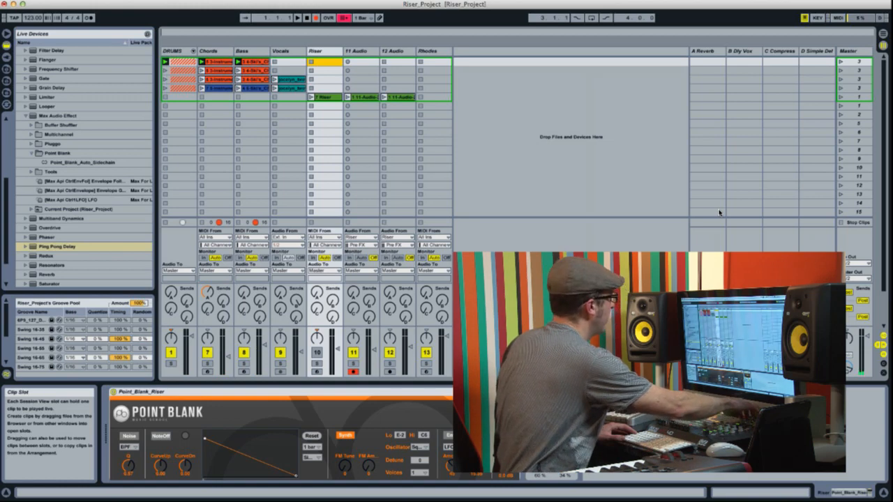
{"action": "key", "text": "Tab"}
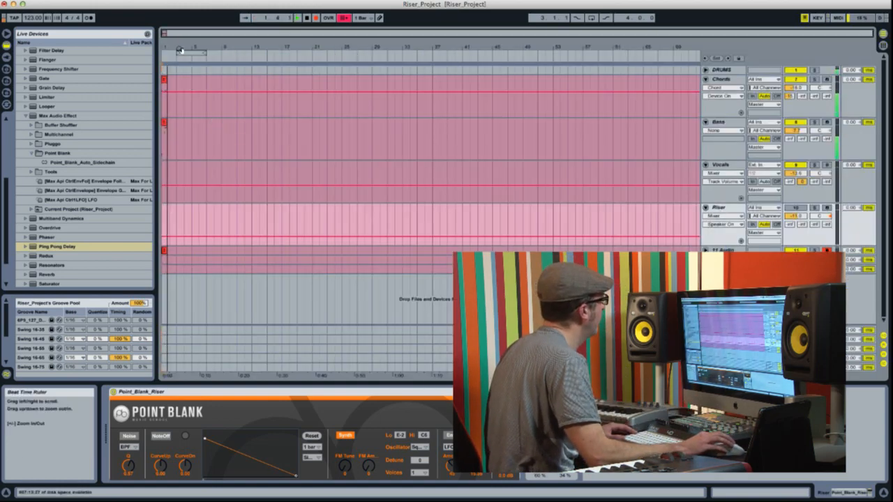
{"action": "left_click_drag", "start_coordinate": [180, 48], "coordinate": [229, 72]}
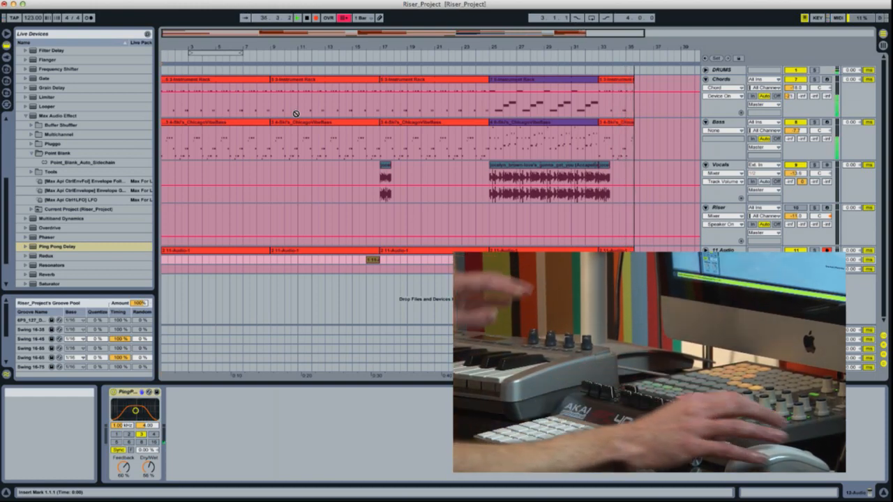
{"action": "key", "text": "space"}
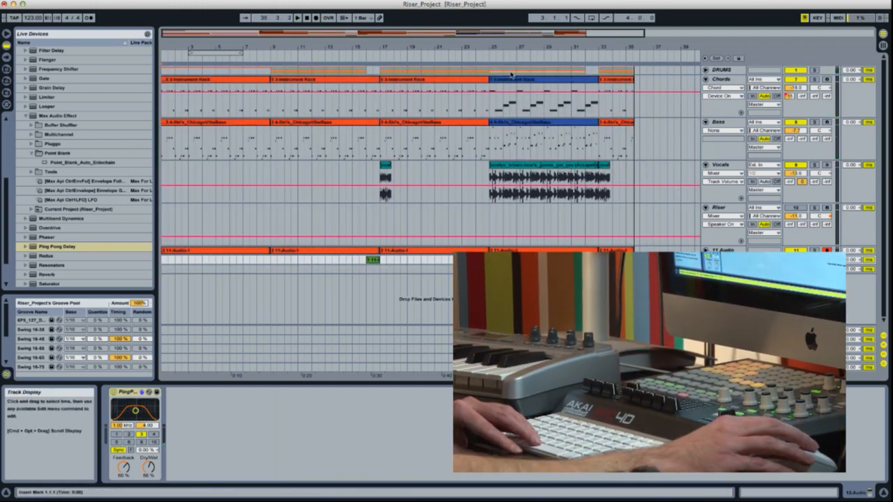
{"action": "left_click_drag", "start_coordinate": [506, 50], "coordinate": [395, 43]}
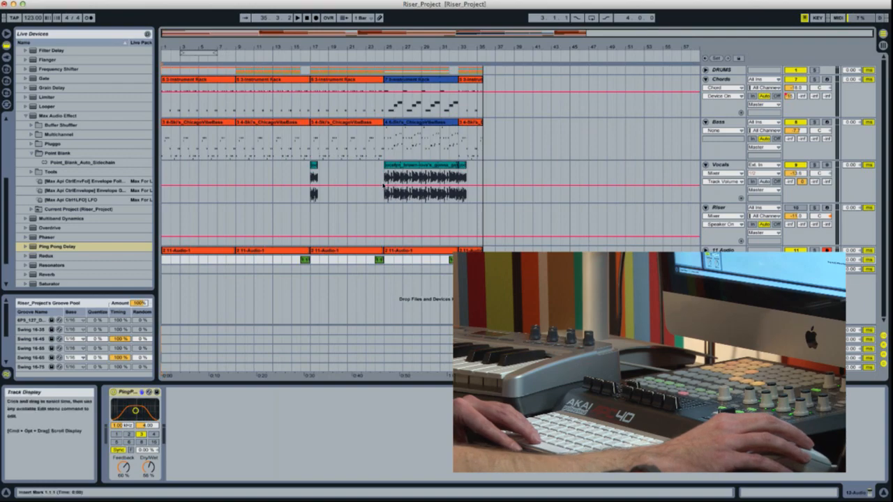
- Try to re-record the 11 Audio track from the Arrangement's start, stop the take, and extend the shortened first 11 Audio clip back to bar 1
{"action": "key", "text": "Tab"}
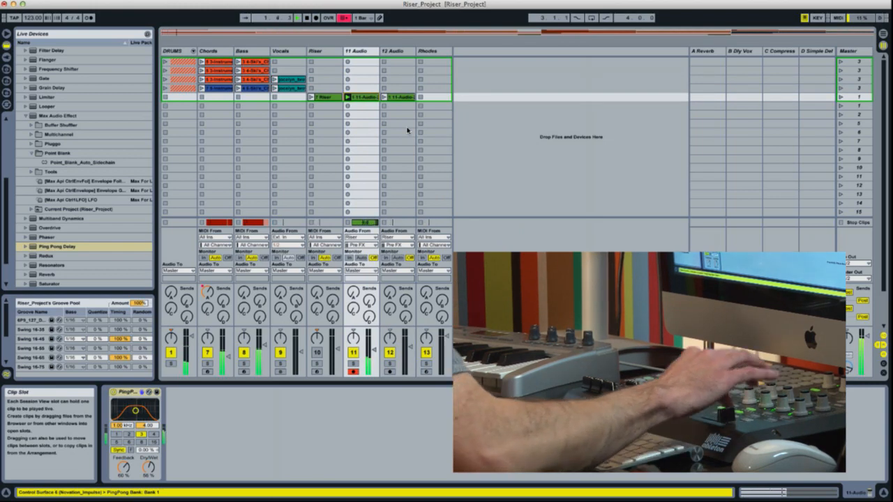
{"action": "key", "text": "Tab"}
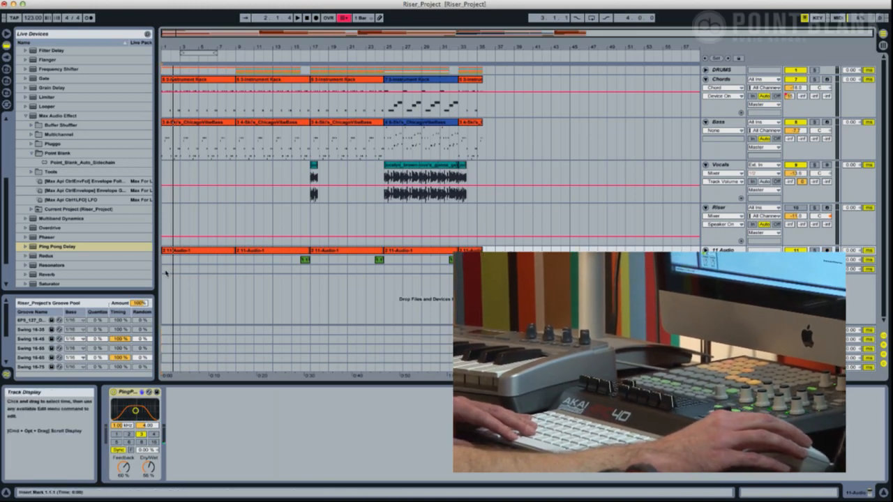
{"action": "left_click", "coordinate": [163, 272]}
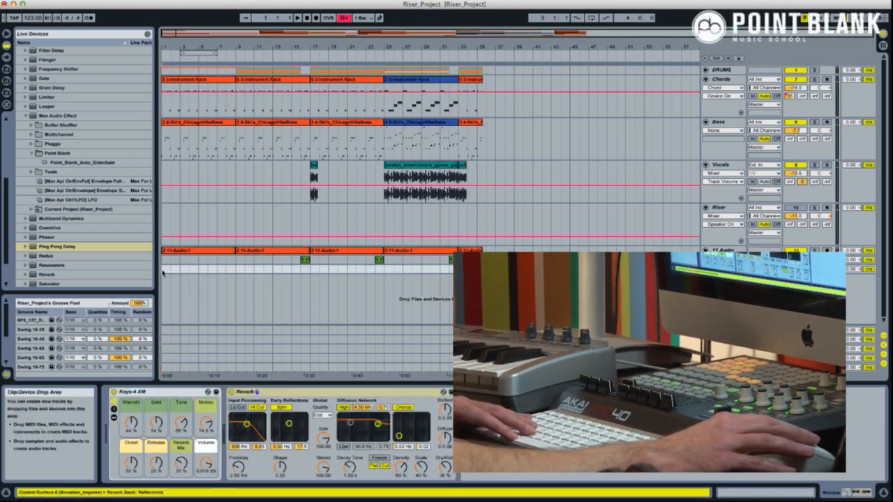
{"action": "left_click", "coordinate": [298, 18]}
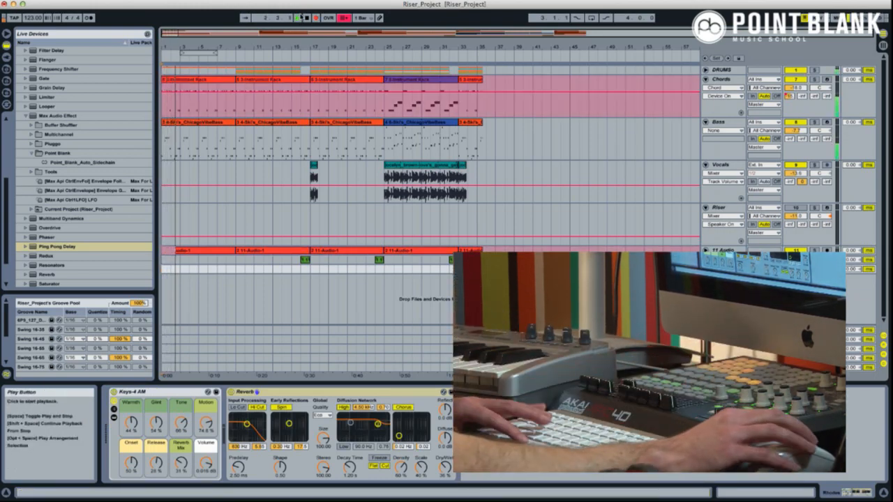
{"action": "left_click", "coordinate": [307, 18]}
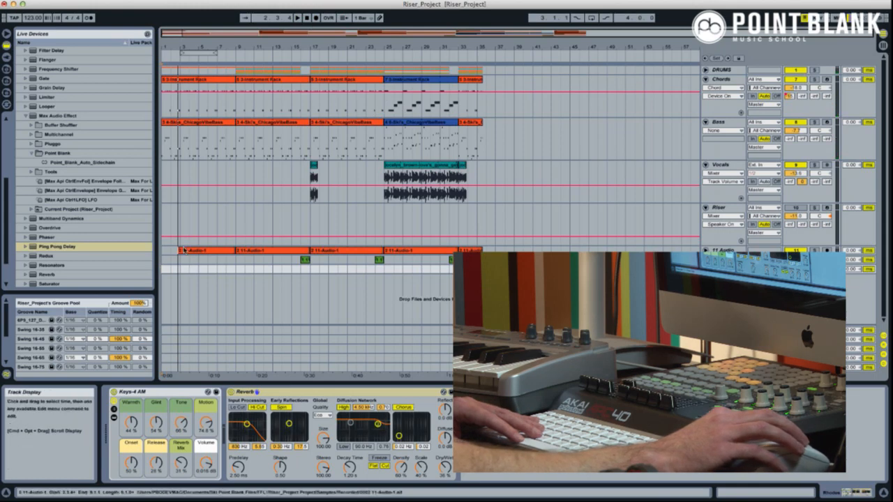
{"action": "left_click_drag", "start_coordinate": [178, 252], "coordinate": [161, 251]}
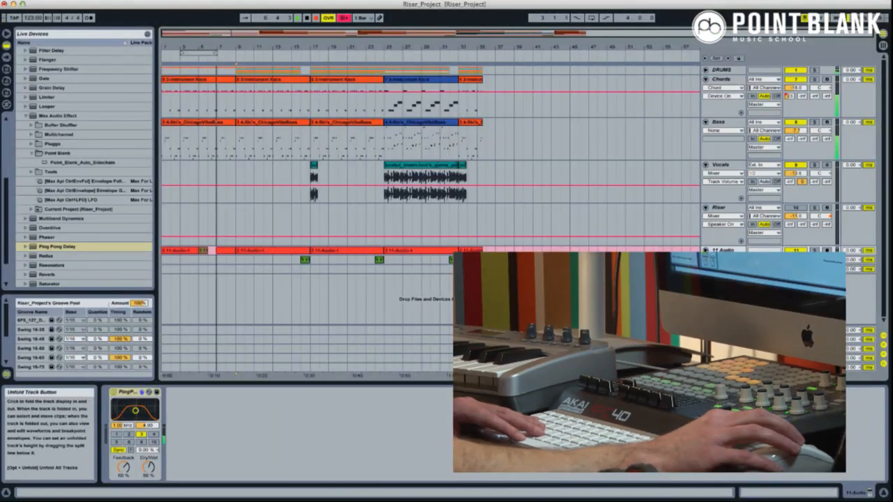
- Record the 11 Audio clip into the unfolded 11 Audio track at bars 5 and 17 with overdub on, and return to the Session View
{"action": "left_click", "coordinate": [706, 250]}
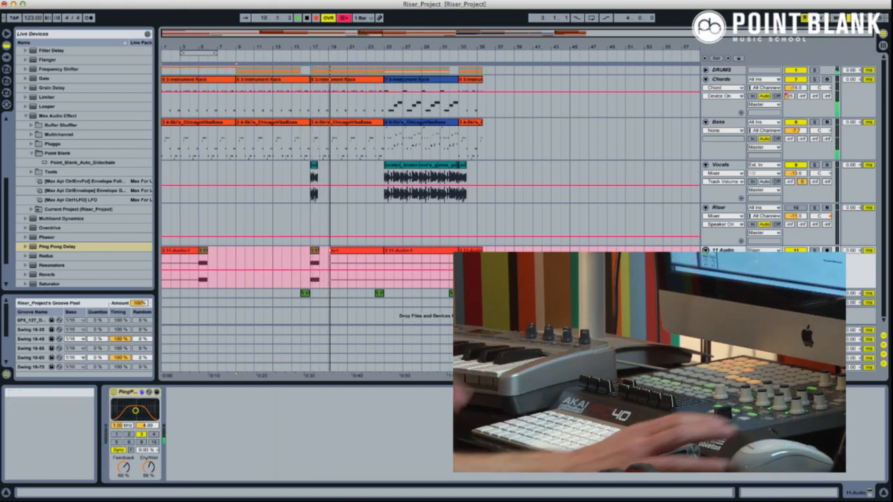
{"action": "key", "text": "space"}
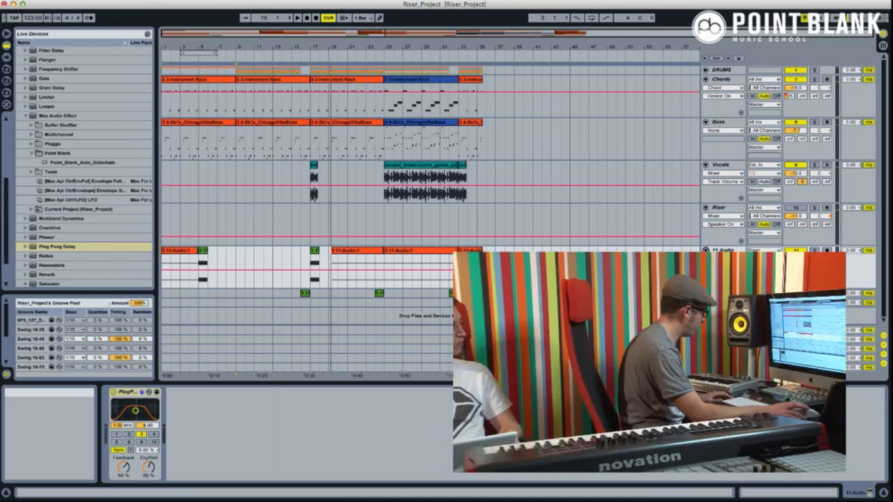
{"action": "key", "text": "Tab"}
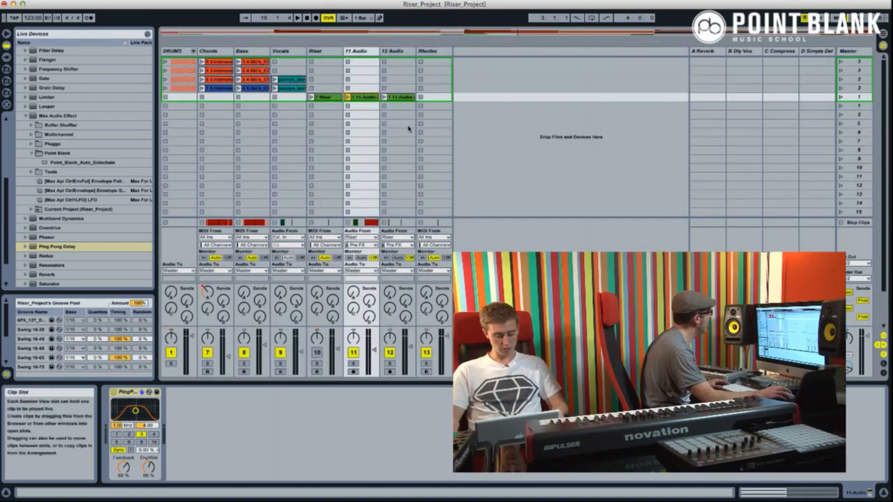
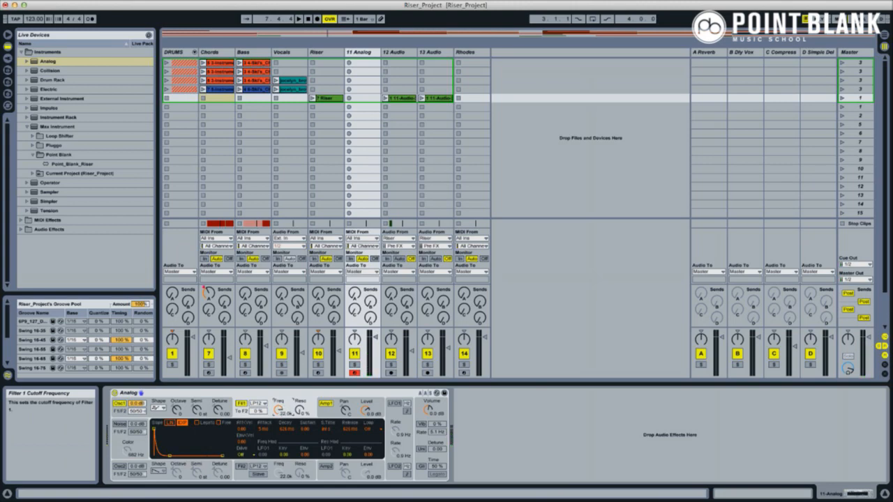
- Set Analog's Filter 1 type to BP12 and lower its cutoff frequency to about 4 kHz
{"action": "left_click_drag", "start_coordinate": [279, 410], "coordinate": [278, 413]}
{"action": "left_click_drag", "start_coordinate": [278, 411], "coordinate": [278, 377]}
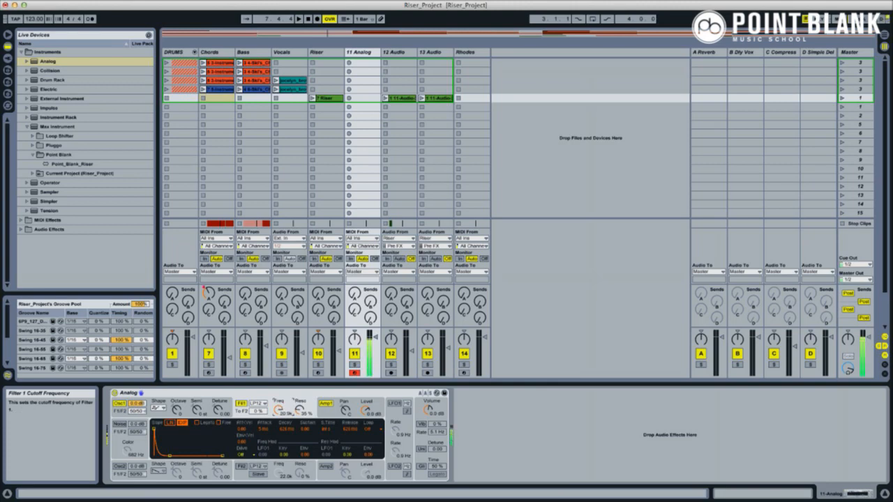
{"action": "left_click_drag", "start_coordinate": [275, 408], "coordinate": [275, 425]}
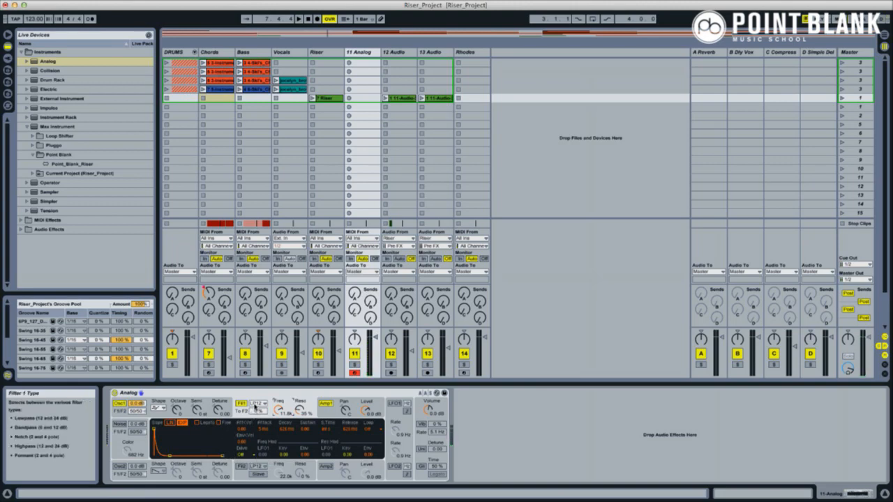
{"action": "left_click", "coordinate": [257, 406]}
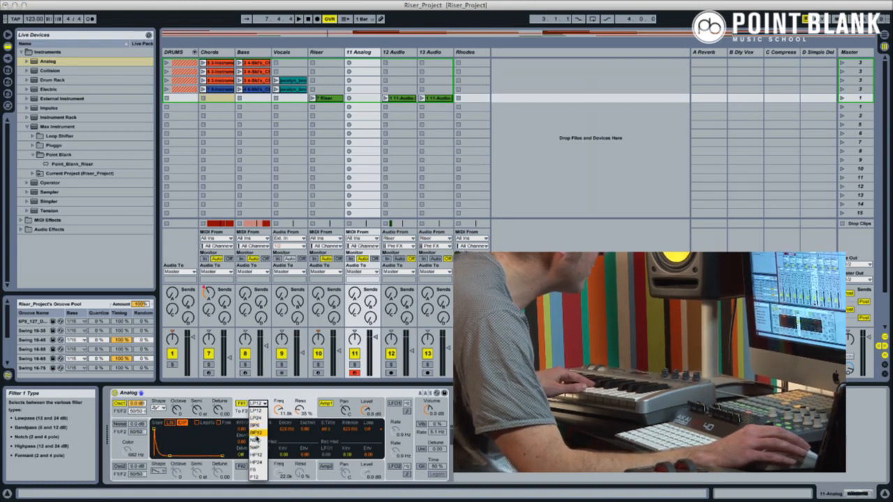
{"action": "left_click", "coordinate": [257, 440]}
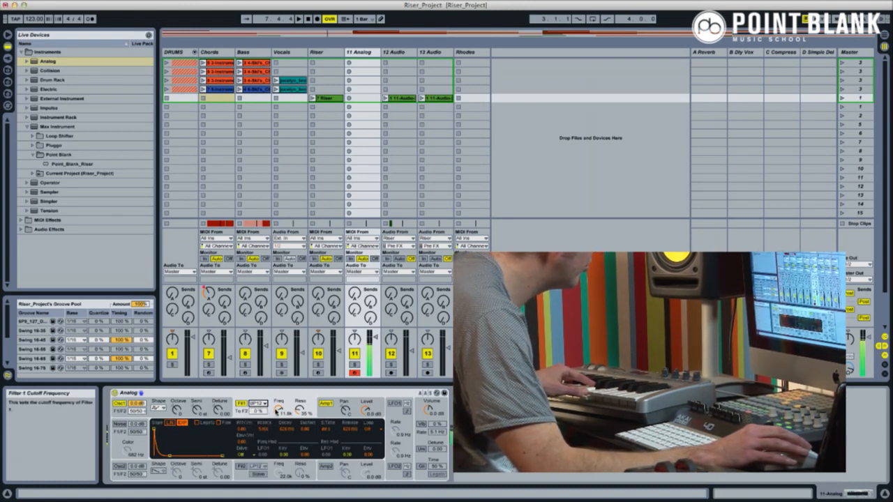
{"action": "left_click_drag", "start_coordinate": [275, 403], "coordinate": [275, 414]}
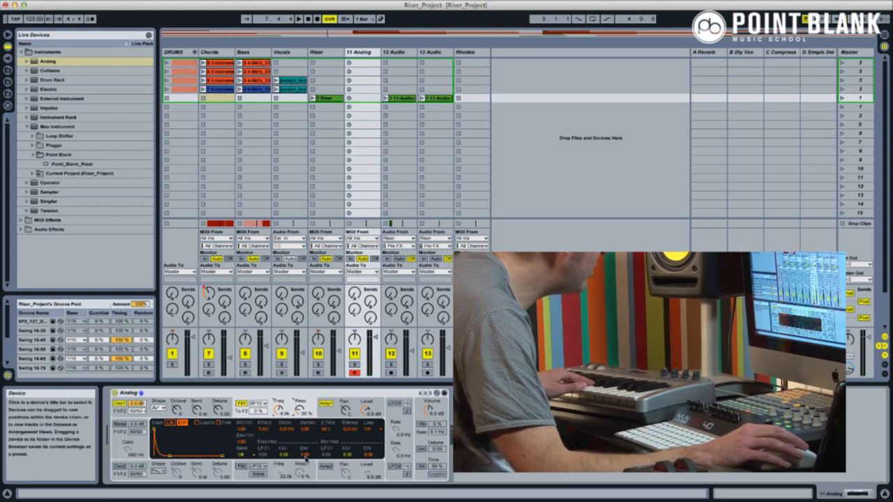
- Raise Filter 1's envelope modulation of the frequency to about 3.6 and lower the cutoff to 791 Hz
{"action": "left_click_drag", "start_coordinate": [303, 455], "coordinate": [303, 445]}
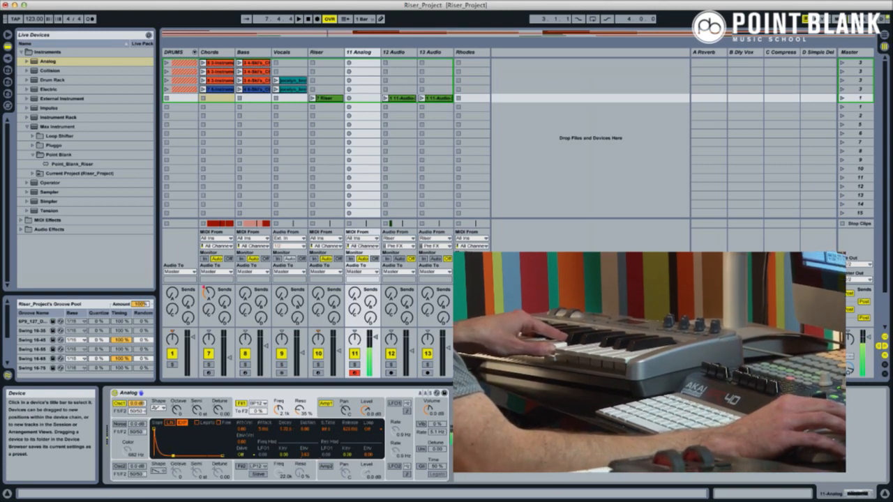
{"action": "left_click_drag", "start_coordinate": [277, 412], "coordinate": [278, 415]}
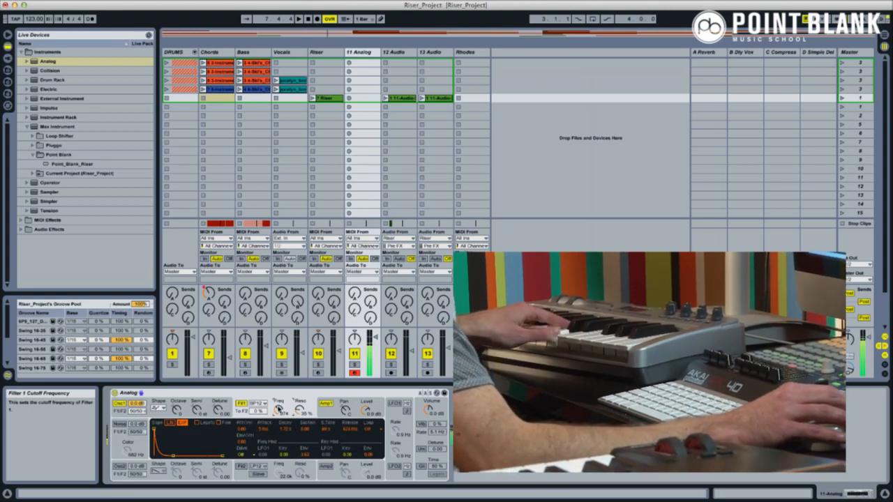
{"action": "left_click_drag", "start_coordinate": [279, 412], "coordinate": [278, 419]}
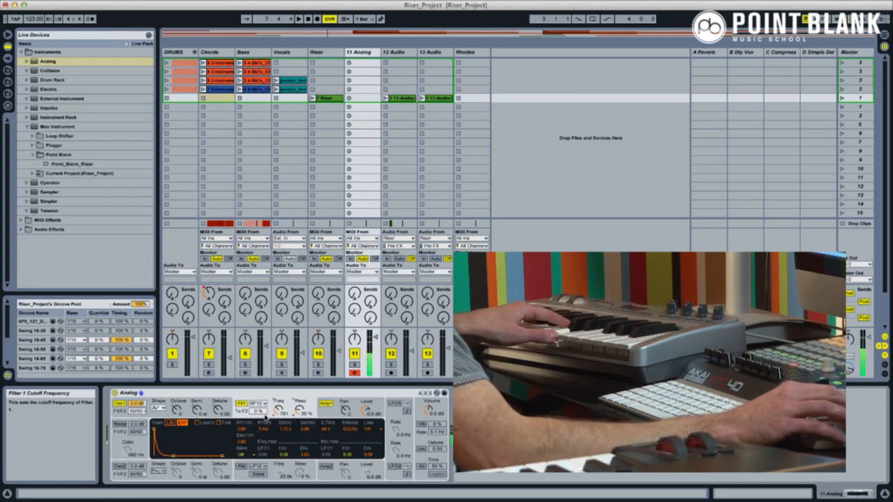
- Check the Amp1 envelope and lengthen the Filter 1 envelope's attack to just over 2 seconds
{"action": "left_click", "coordinate": [325, 416]}
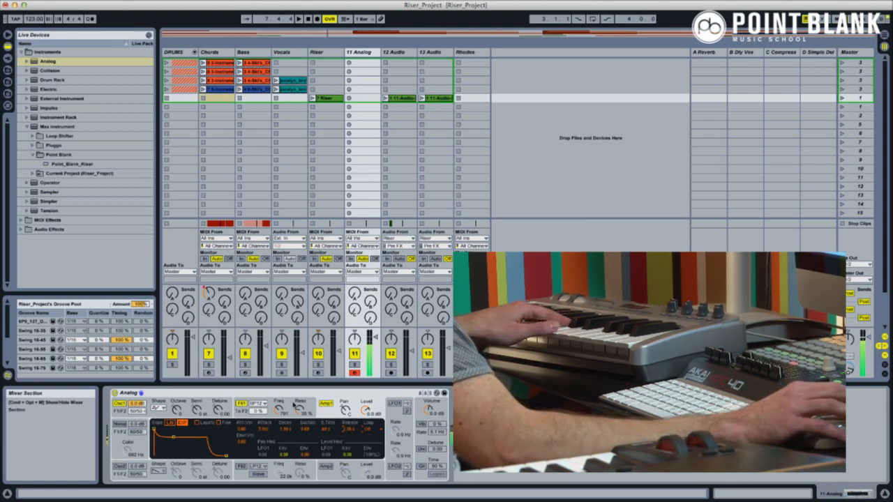
{"action": "left_click", "coordinate": [292, 413]}
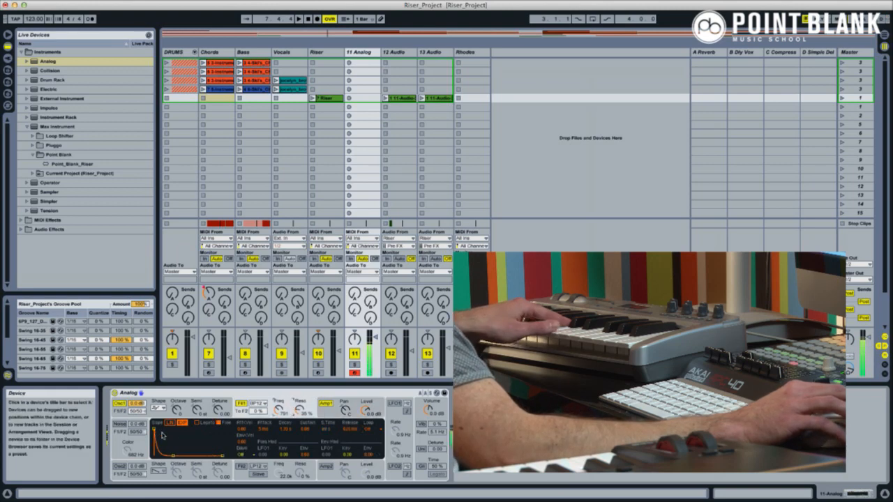
{"action": "left_click_drag", "start_coordinate": [155, 431], "coordinate": [175, 432]}
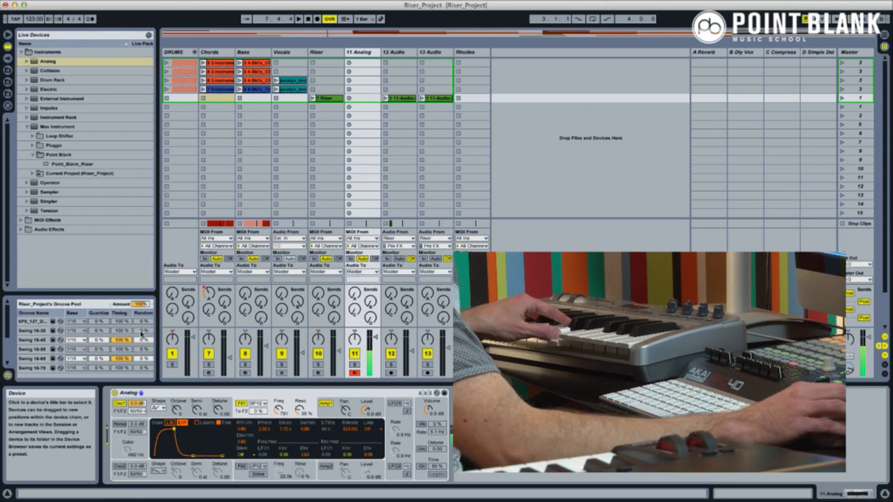
- Add Ping Pong Delay after Analog on the 11 Analog track and lower its Dry/Wet to 45 %
{"action": "left_click", "coordinate": [21, 52]}
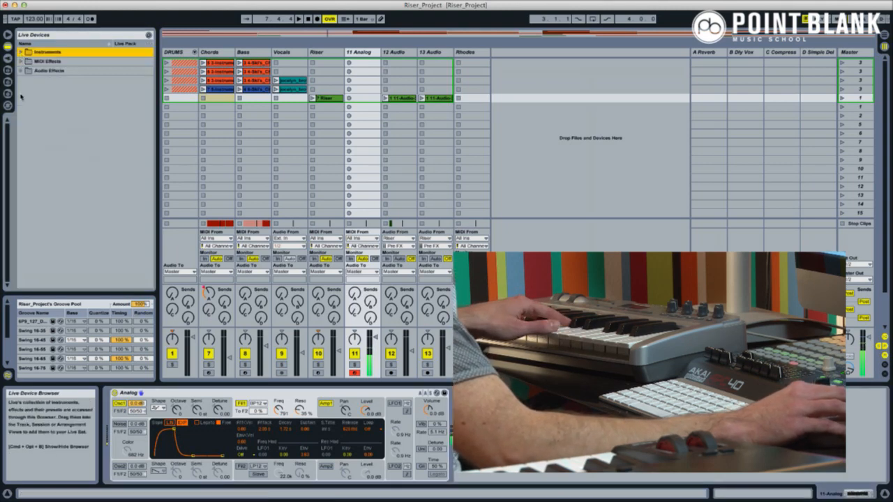
{"action": "left_click", "coordinate": [21, 70]}
{"action": "scroll", "coordinate": [41, 258], "scroll_direction": "down", "scroll_amount": 5}
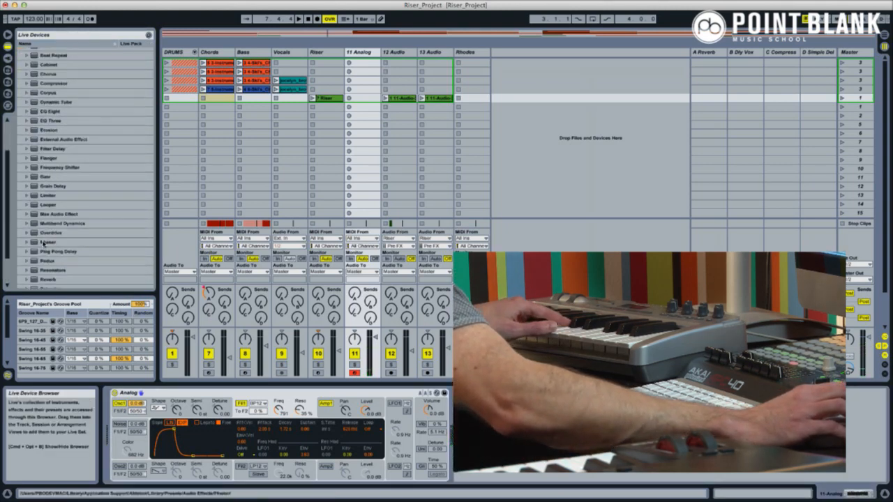
{"action": "scroll", "coordinate": [43, 260], "scroll_direction": "up", "scroll_amount": 1}
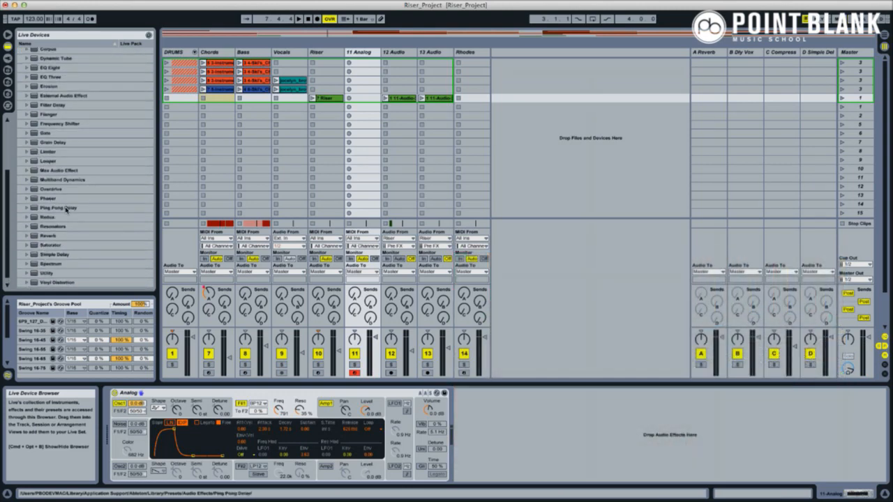
{"action": "left_click_drag", "start_coordinate": [68, 208], "coordinate": [504, 439]}
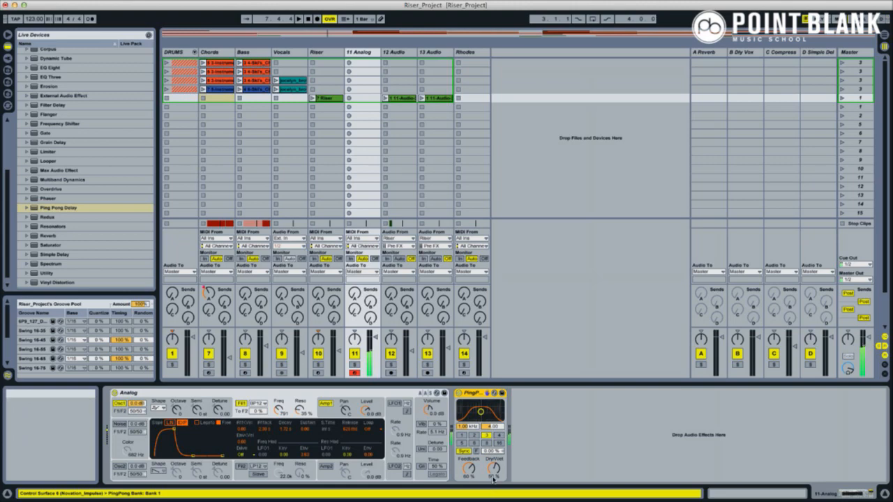
{"action": "left_click_drag", "start_coordinate": [493, 470], "coordinate": [493, 477]}
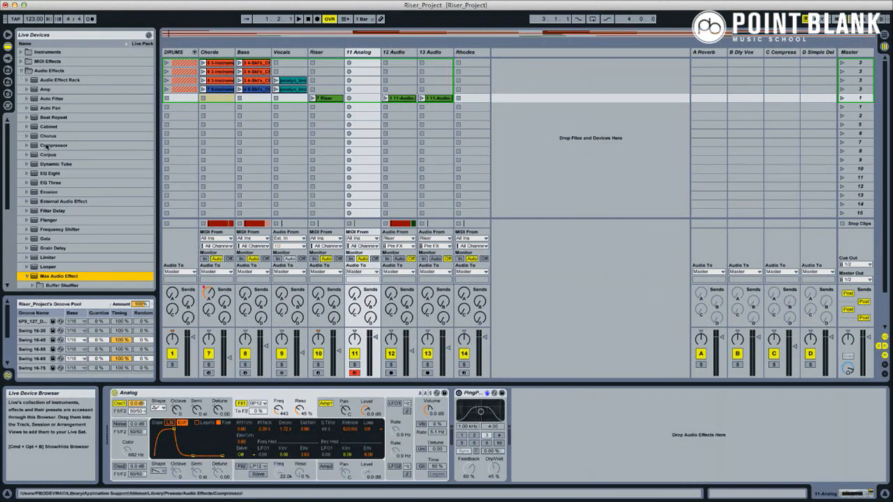
- Insert the Point_Blank_Auto_Sidechain Max audio effect between Analog and Ping Pong Delay
{"action": "scroll", "coordinate": [54, 198], "scroll_direction": "down", "scroll_amount": 6}
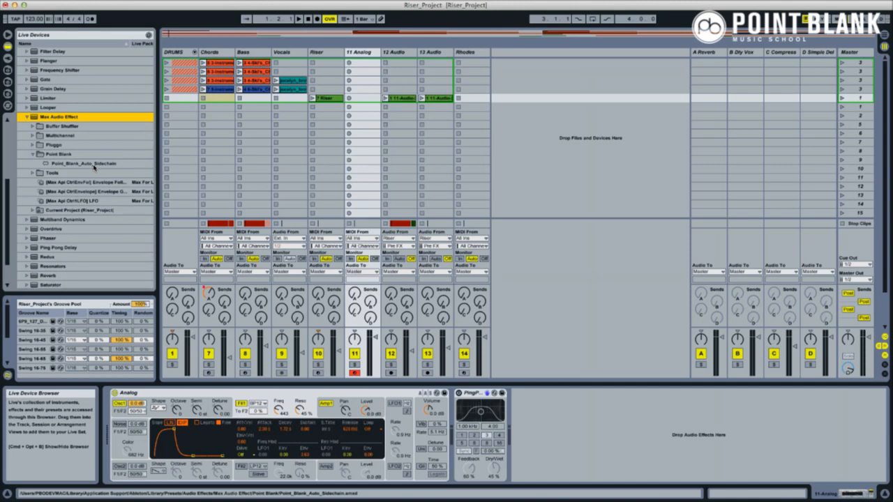
{"action": "left_click", "coordinate": [78, 165]}
{"action": "left_click_drag", "start_coordinate": [76, 166], "coordinate": [454, 397]}
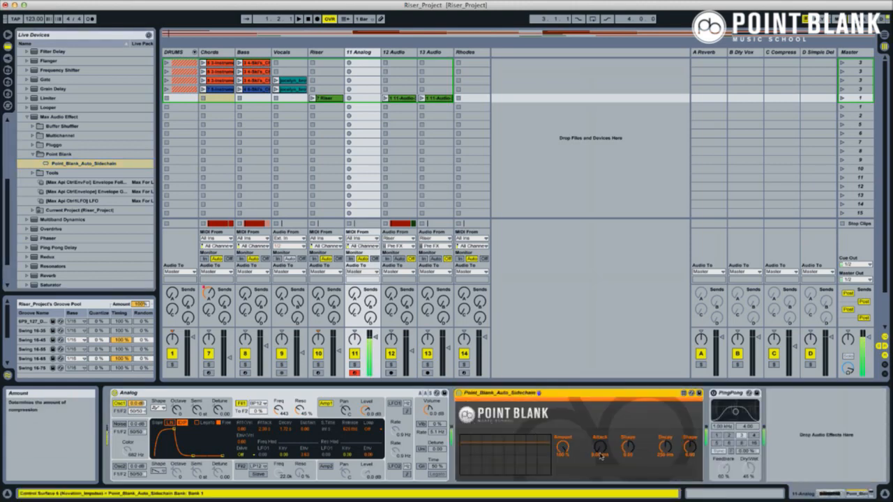
- Audition the 11 Analog track soloed with the metronome on, lower the Auto Sidechain Amount slightly below 100 %, and unsolo the track
{"action": "left_click", "coordinate": [354, 364]}
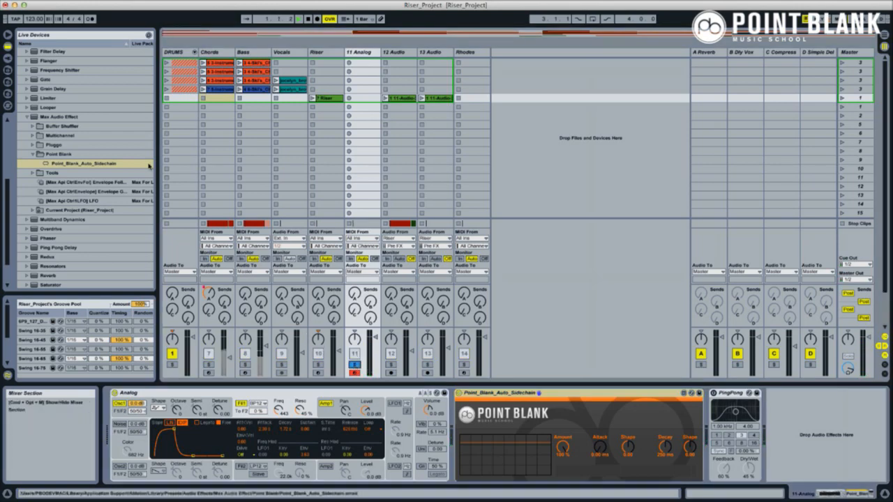
{"action": "key", "text": "space"}
{"action": "left_click", "coordinate": [90, 18]}
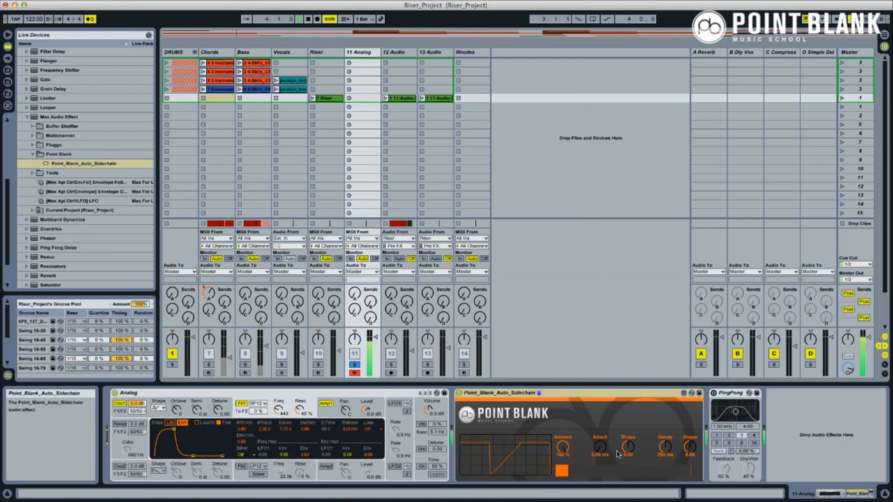
{"action": "mouse_move", "coordinate": [562, 447]}
{"action": "left_mouse_down"}
{"action": "mouse_move", "coordinate": [562, 488]}
{"action": "mouse_move", "coordinate": [565, 457]}
{"action": "left_mouse_up"}
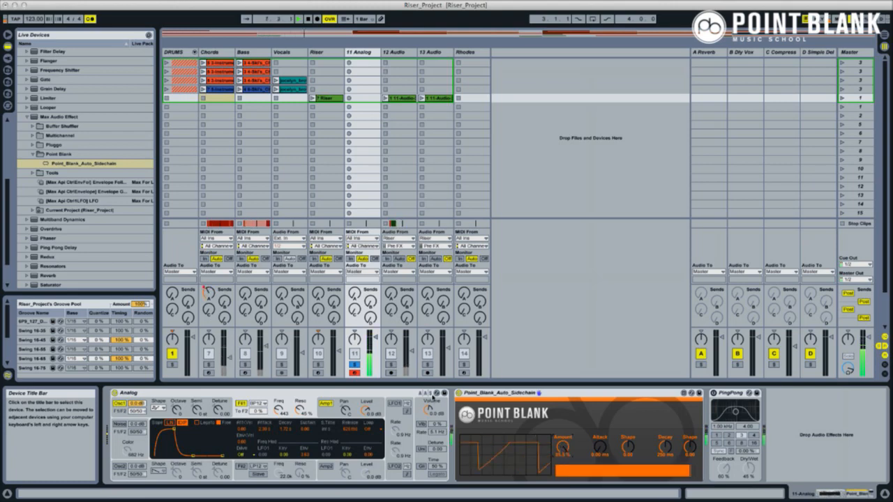
{"action": "left_click", "coordinate": [355, 364]}
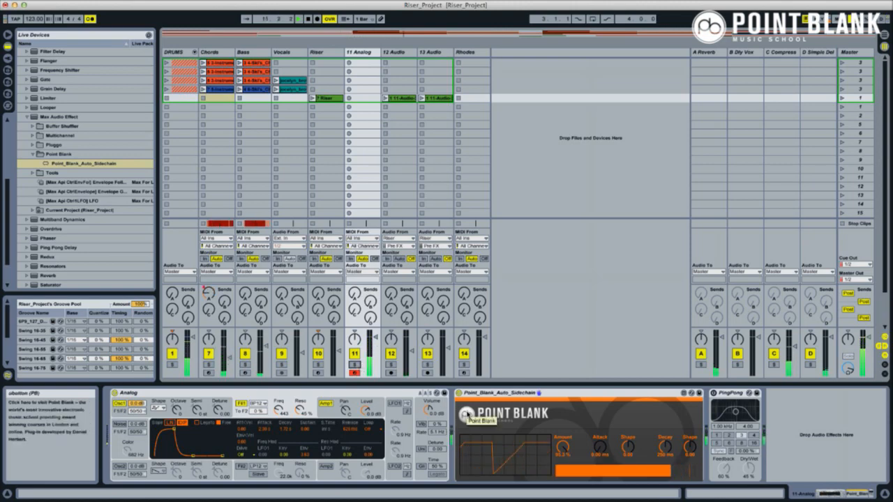
- Launch the fourth scene to hear the sidechained Analog sound against the full track, and stop playback
{"action": "left_click", "coordinate": [603, 393]}
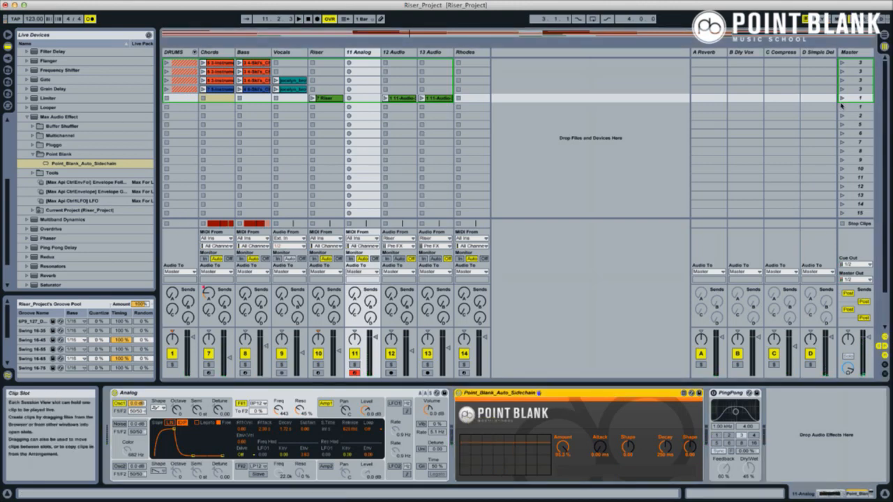
{"action": "left_click", "coordinate": [843, 89]}
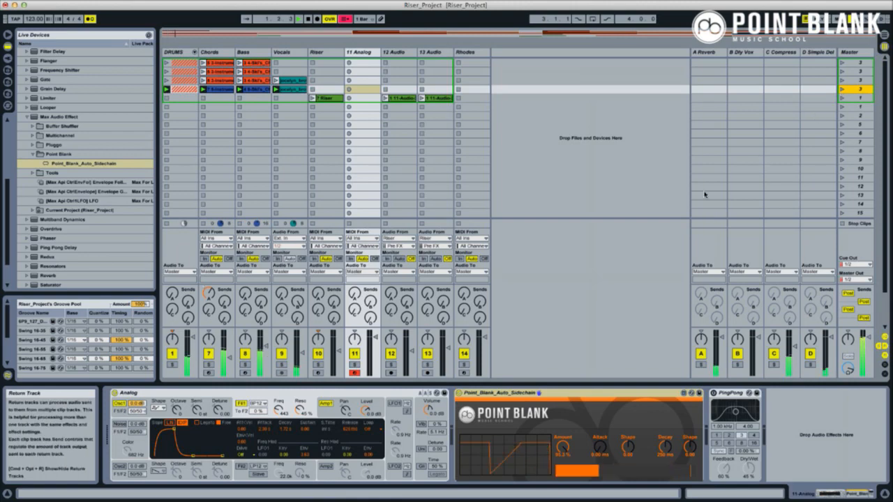
{"action": "left_click", "coordinate": [581, 394]}
{"action": "key", "text": "space"}
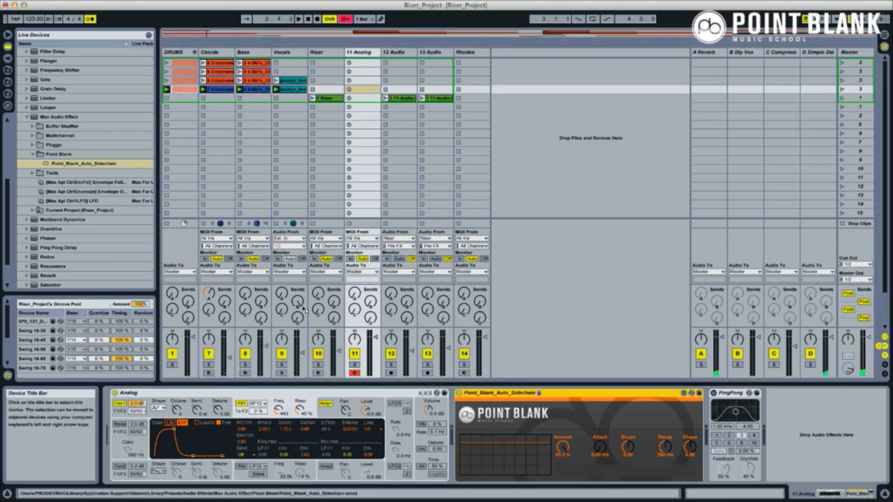
- Play the scene while viewing the Chords track's Auto Sidechain, and turn the metronome off
{"action": "left_click", "coordinate": [222, 176]}
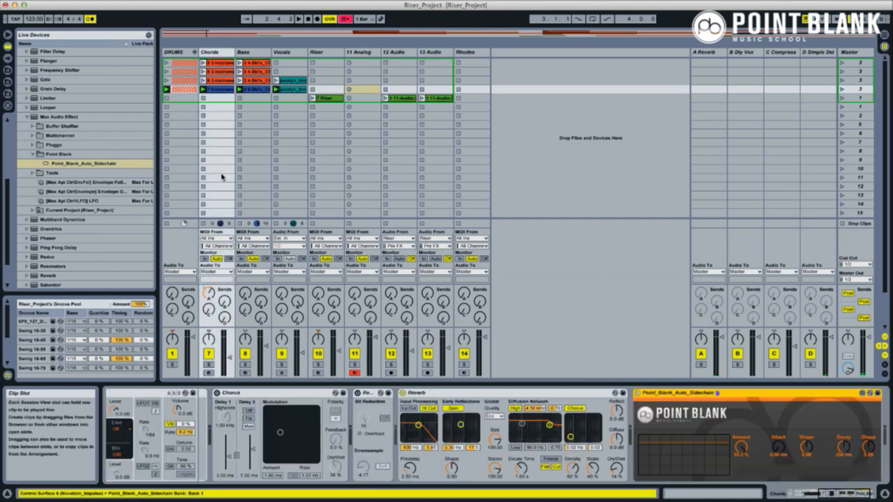
{"action": "key", "text": "space"}
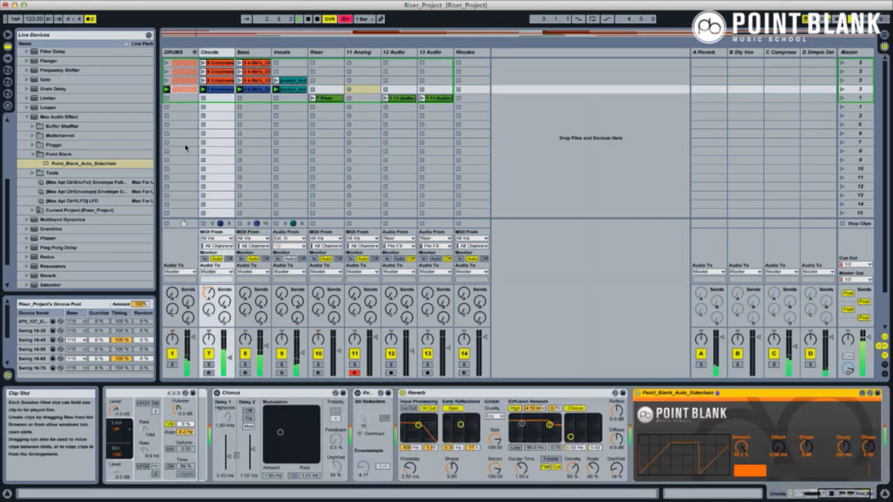
{"action": "left_click", "coordinate": [91, 20]}
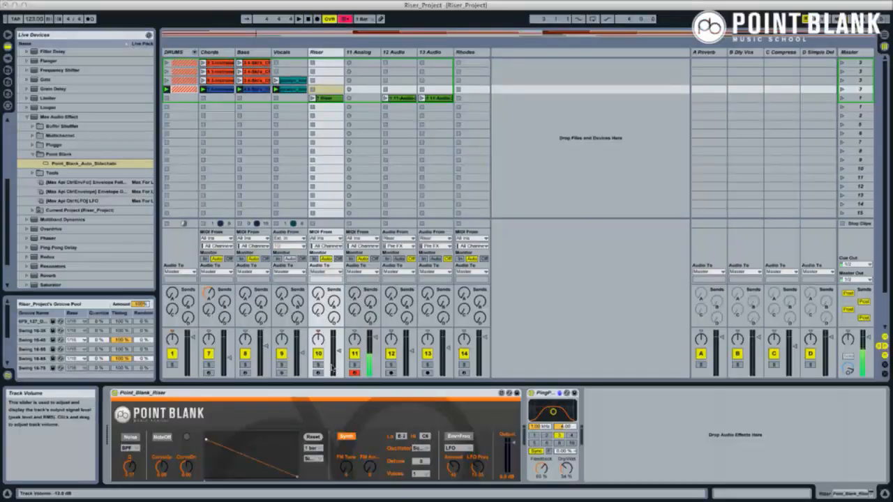
- Arm the Riser track for recording and set Point_Blank_Riser's envelope shape to SimpleRisenFall
{"action": "left_click", "coordinate": [318, 373]}
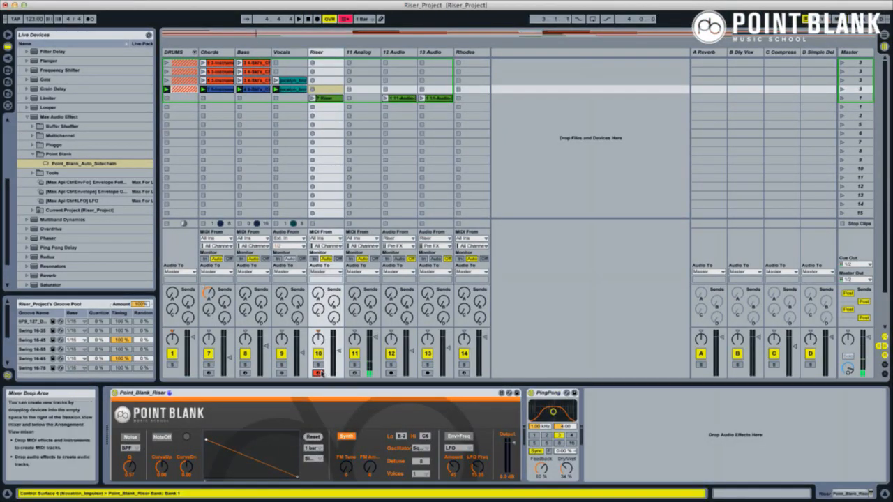
{"action": "left_click", "coordinate": [309, 458]}
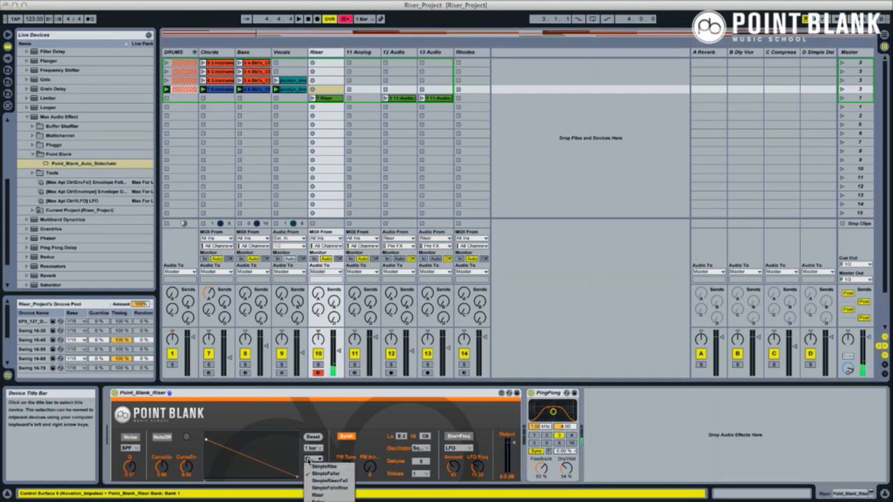
{"action": "left_click", "coordinate": [327, 481]}
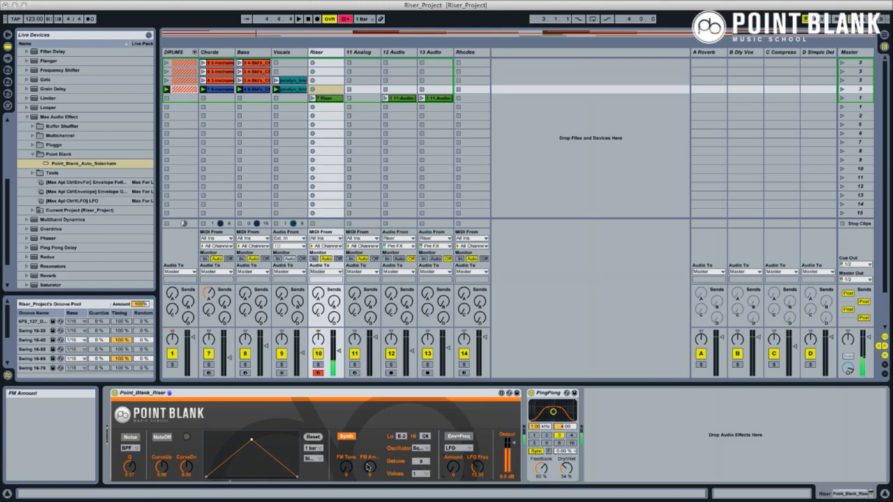
- Swap Point_Blank_Riser's Synth source for Noise and set the envelope length to 4 bars
{"action": "left_click", "coordinate": [187, 438]}
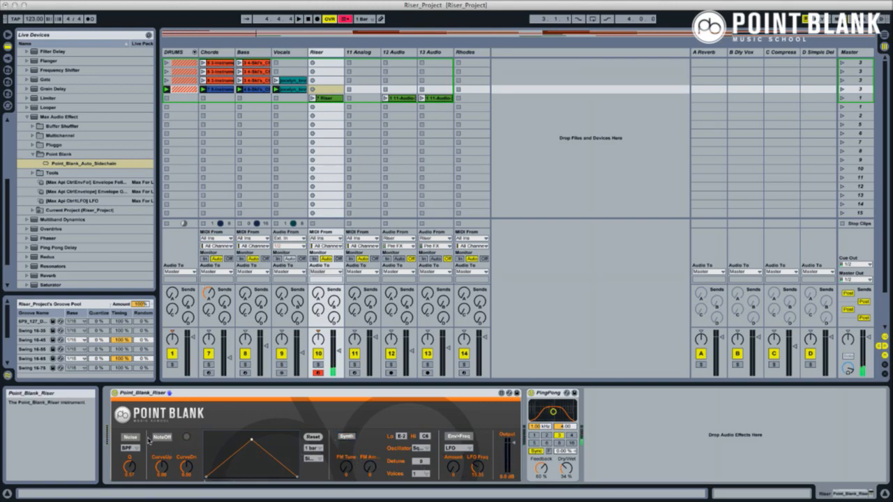
{"action": "left_click", "coordinate": [130, 438]}
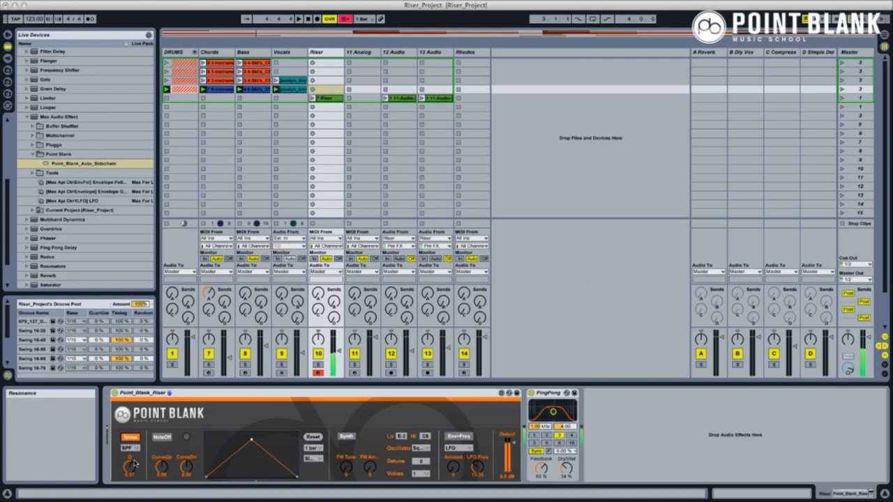
{"action": "left_click", "coordinate": [312, 452]}
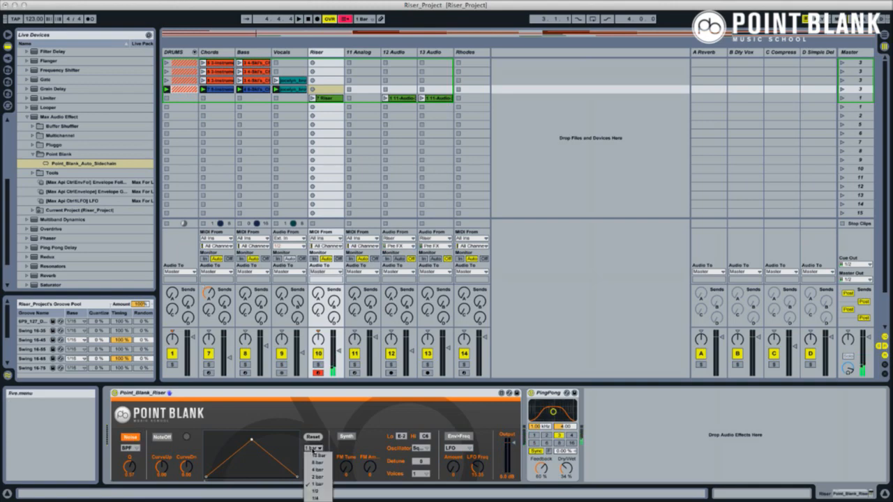
{"action": "left_click", "coordinate": [315, 475]}
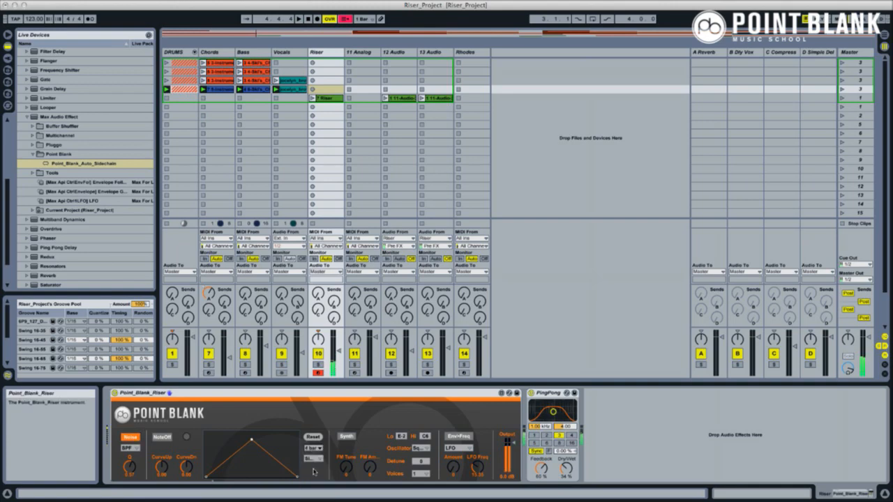
- Choose the Riser envelope shape and move its inner points into a steep early rise followed by a dip
{"action": "left_click", "coordinate": [313, 459]}
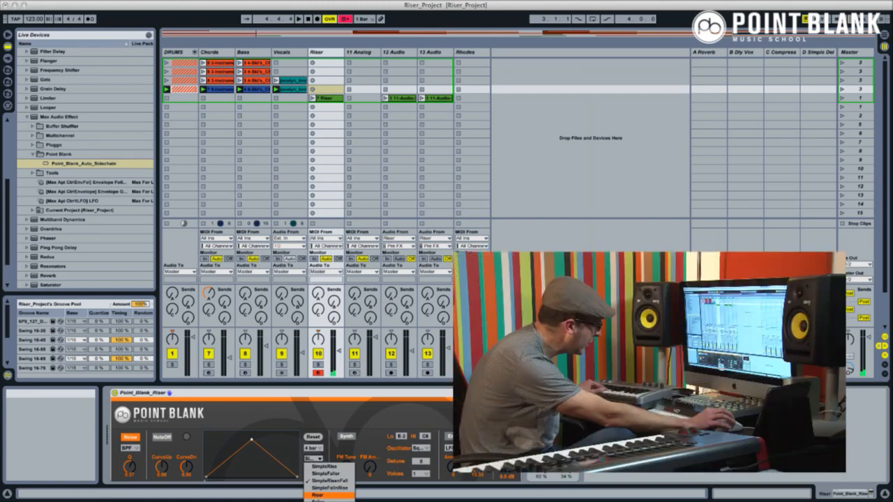
{"action": "left_click", "coordinate": [317, 495]}
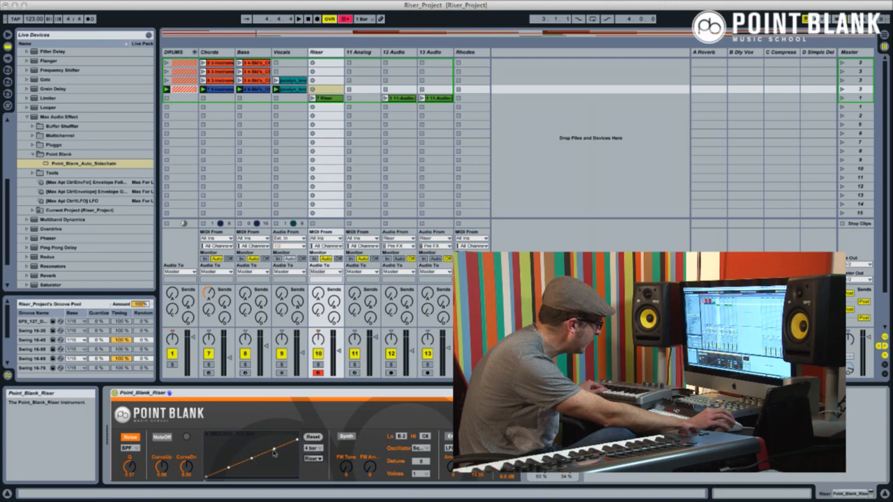
{"action": "left_click_drag", "start_coordinate": [253, 457], "coordinate": [222, 450]}
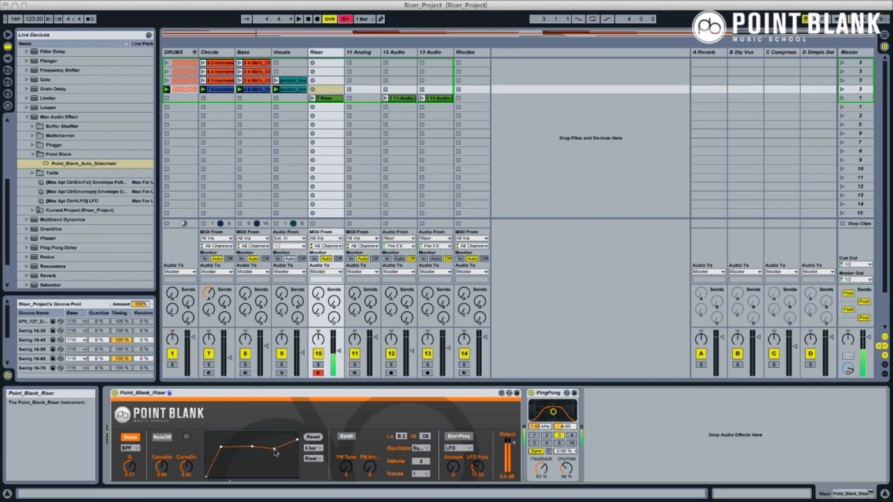
{"action": "left_click_drag", "start_coordinate": [275, 453], "coordinate": [248, 454]}
- Shorten the riser envelope to 1 bar and lower its end point so the curve finishes near the bottom
{"action": "left_click", "coordinate": [311, 448]}
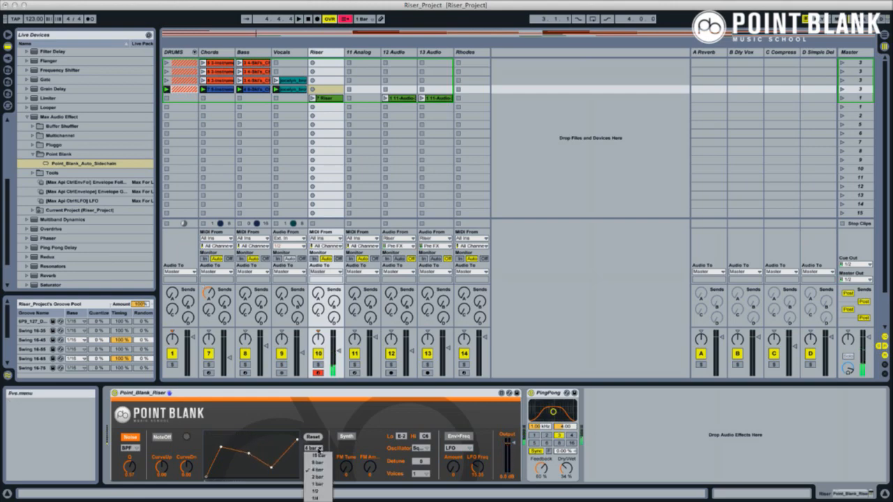
{"action": "left_click", "coordinate": [319, 485]}
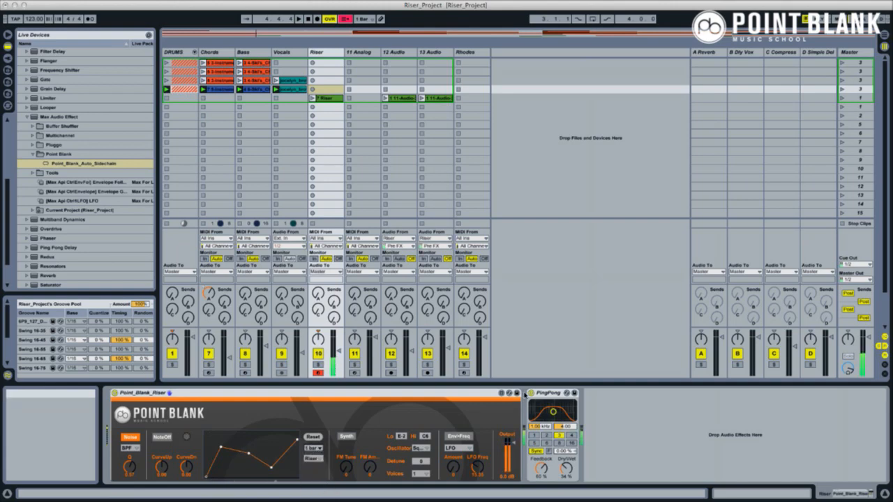
{"action": "left_click_drag", "start_coordinate": [298, 441], "coordinate": [294, 474]}
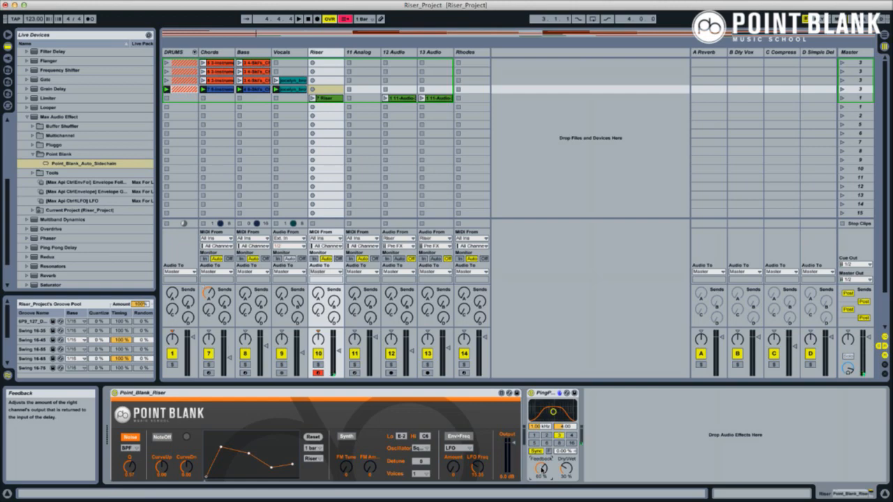
- Lower the Riser track's Ping Pong Delay Feedback to 32 % and set its Dry/Wet to just under 50 %
{"action": "left_click_drag", "start_coordinate": [542, 468], "coordinate": [542, 501]}
{"action": "mouse_move", "coordinate": [543, 501]}
{"action": "left_mouse_down"}
{"action": "mouse_move", "coordinate": [542, 462]}
{"action": "mouse_move", "coordinate": [565, 454]}
{"action": "mouse_move", "coordinate": [542, 474]}
{"action": "mouse_move", "coordinate": [542, 497]}
{"action": "left_mouse_up"}
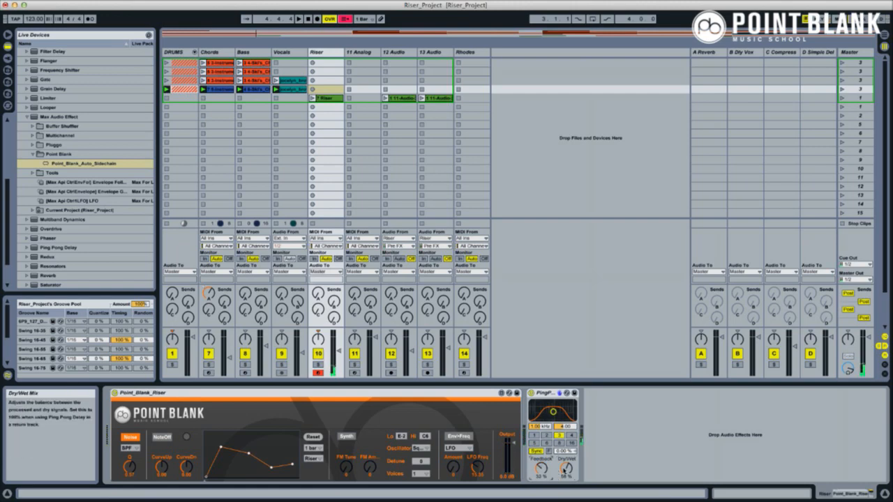
{"action": "left_click_drag", "start_coordinate": [565, 469], "coordinate": [565, 483]}
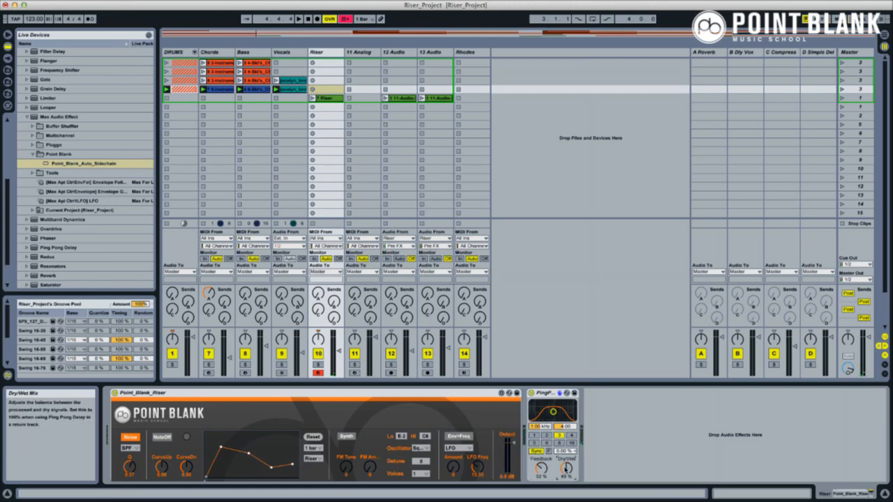